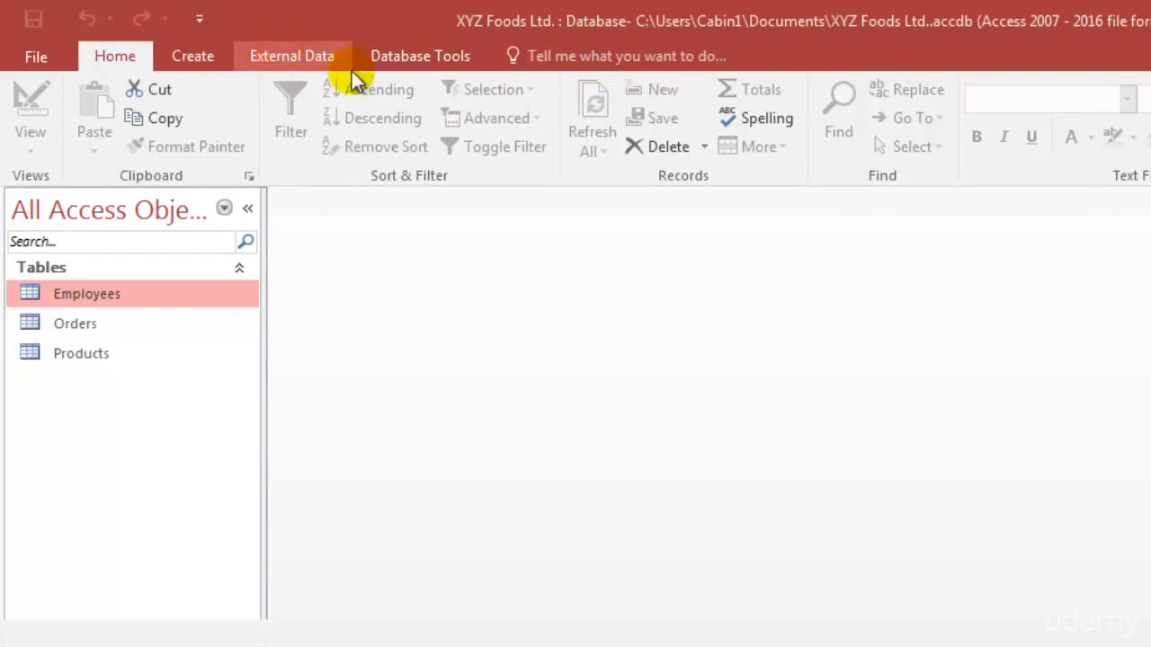
Step: Look through the additional external data sources that can be imported or linked into the database
{"action": "left_click", "coordinate": [302, 57]}
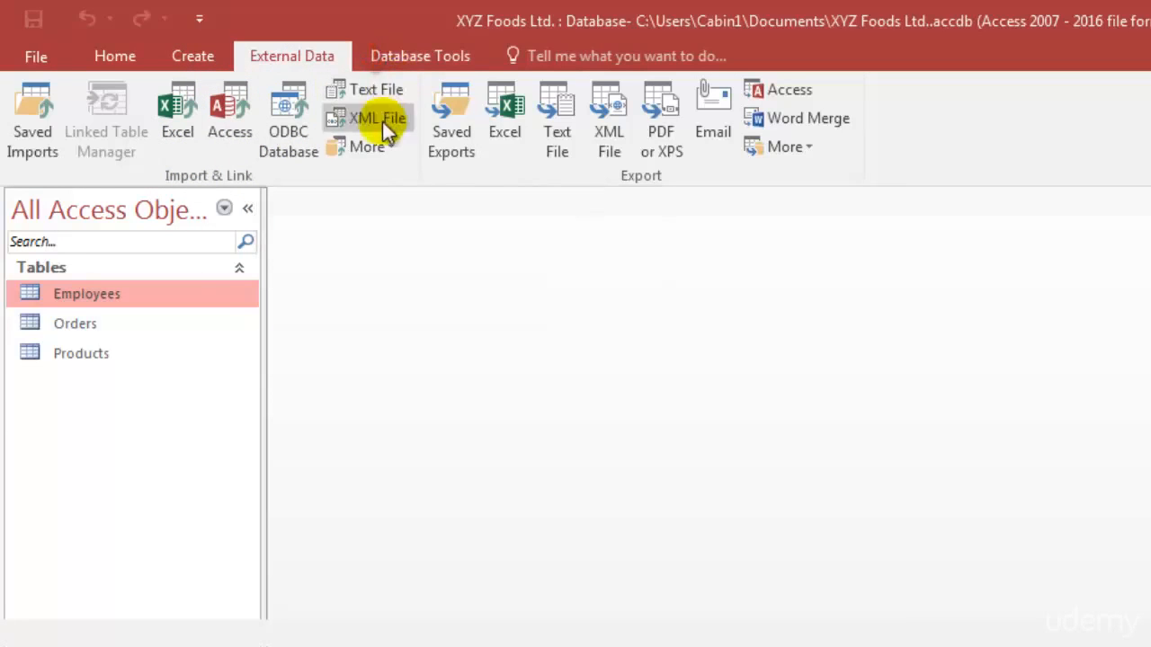
{"action": "left_click", "coordinate": [375, 145]}
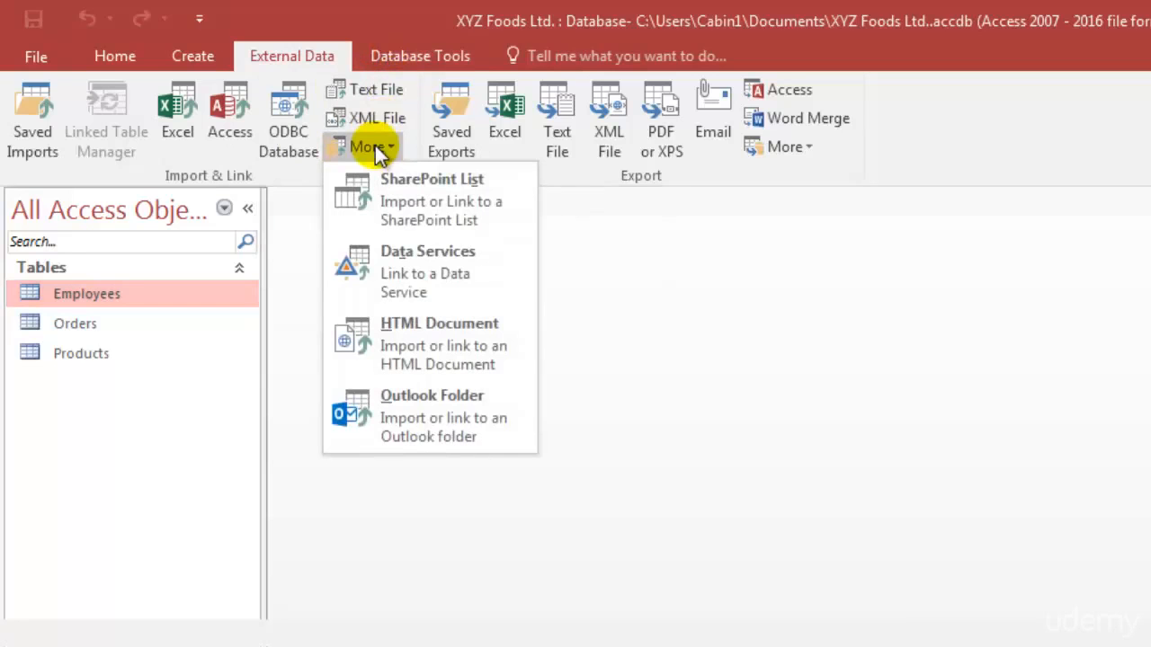
{"action": "left_click", "coordinate": [651, 247]}
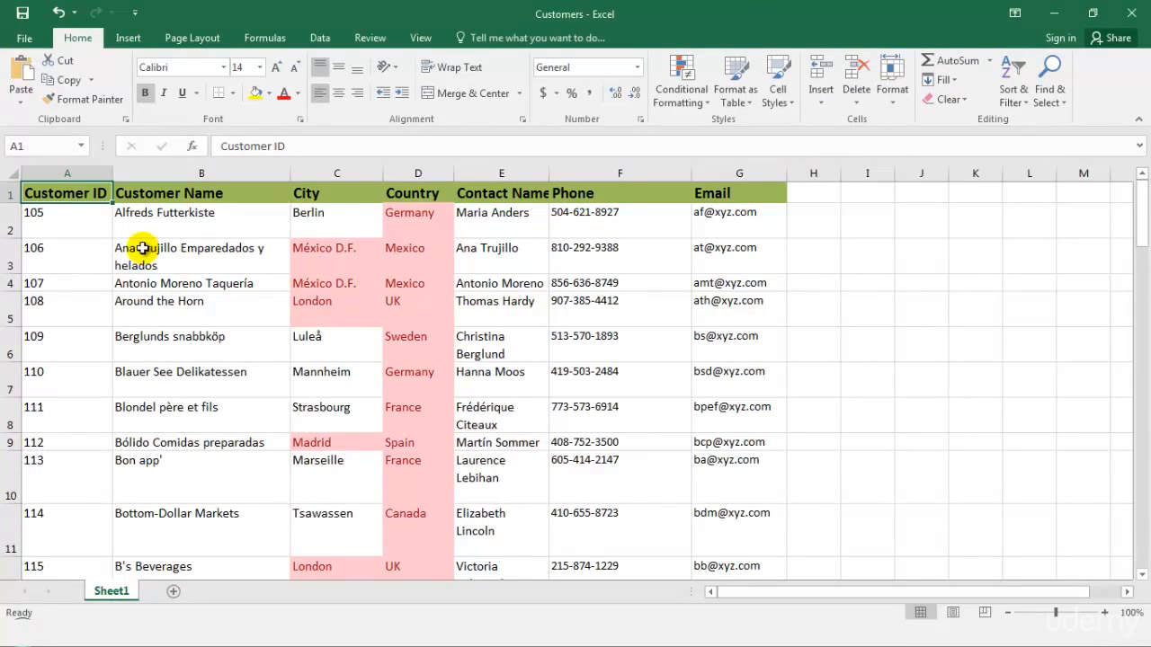
Step: Switch to the Customers workbook in Excel and review its columns from Customer ID through Contact Name
{"action": "left_click", "coordinate": [90, 174]}
{"action": "left_click", "coordinate": [224, 171]}
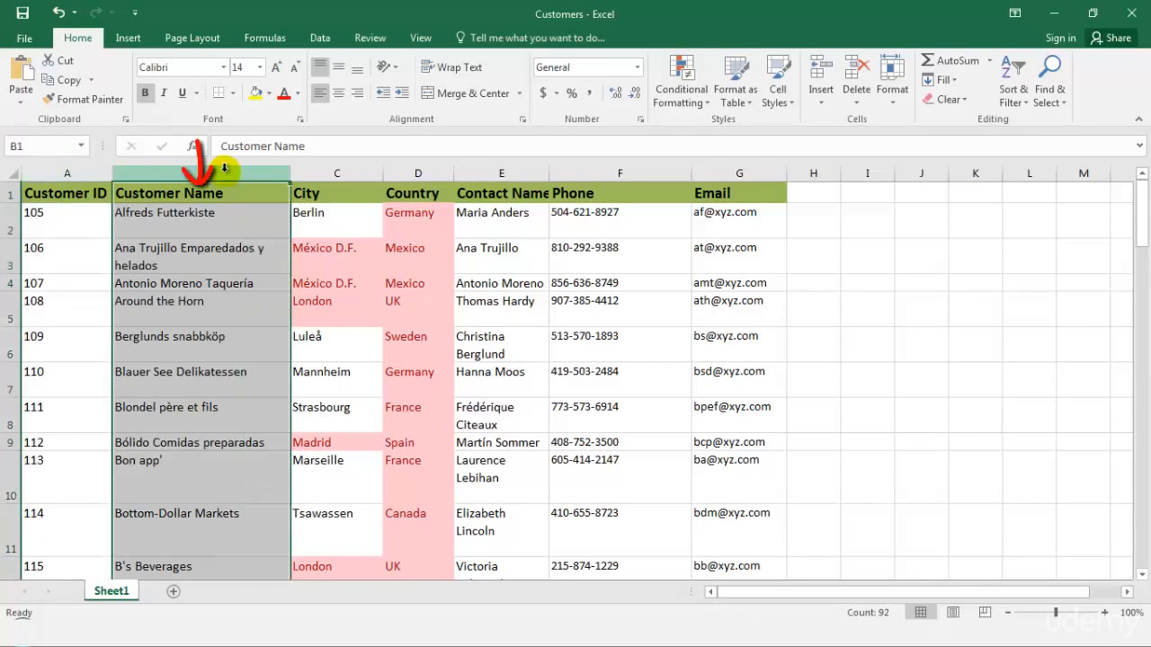
{"action": "left_click", "coordinate": [338, 173]}
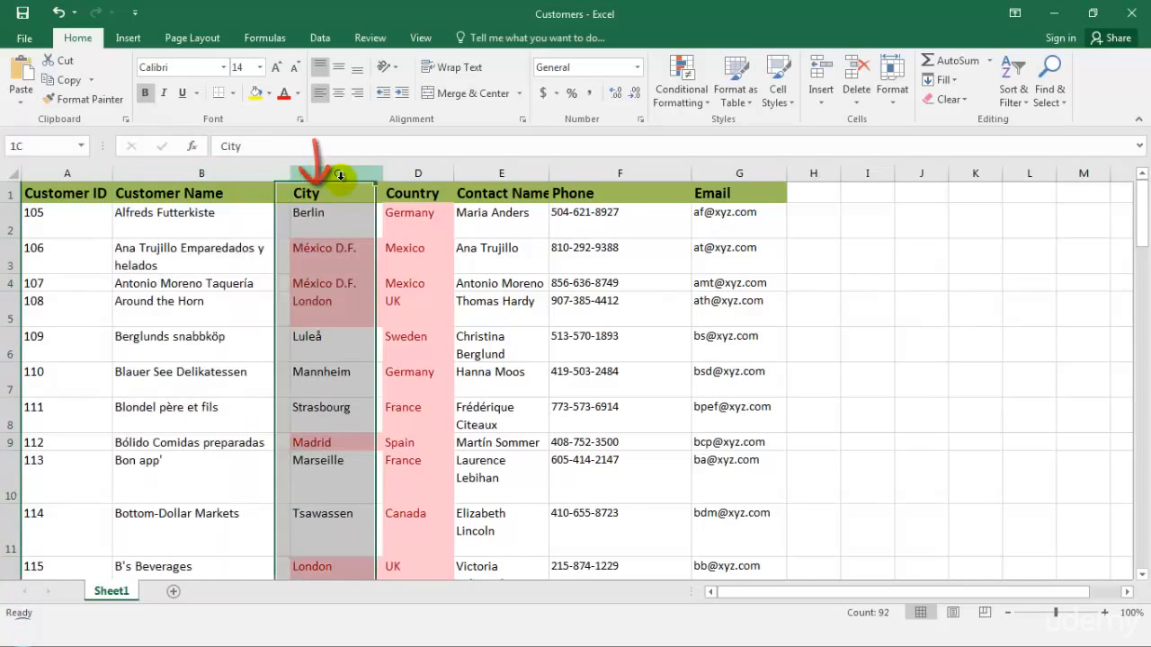
{"action": "left_click", "coordinate": [417, 173]}
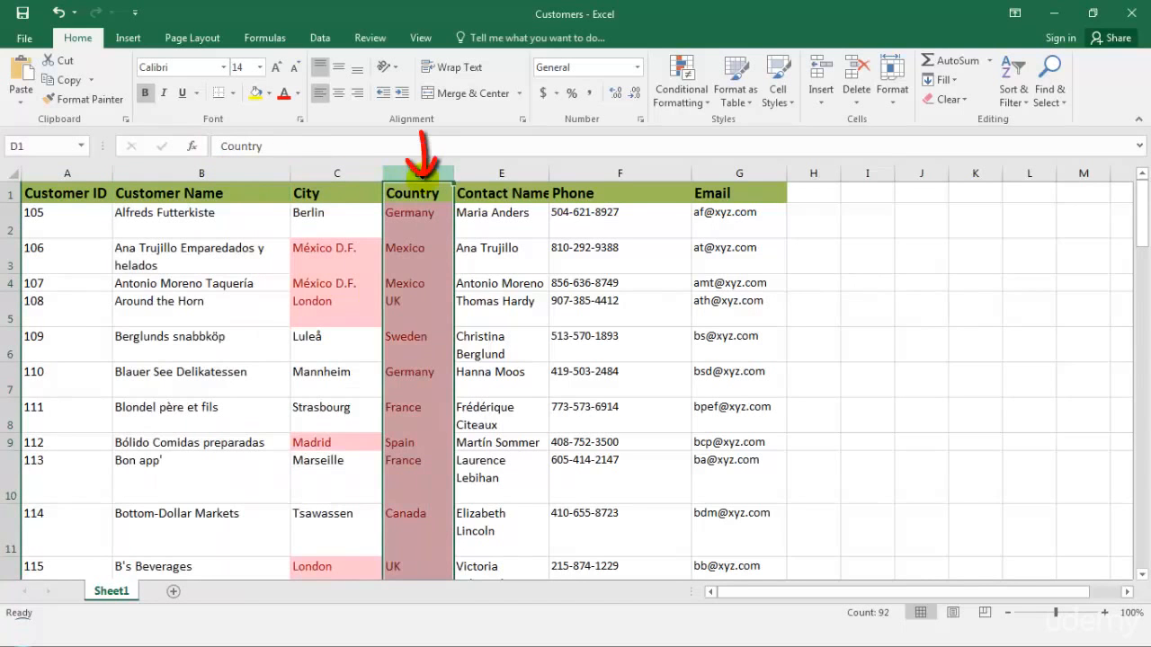
{"action": "left_click", "coordinate": [490, 173]}
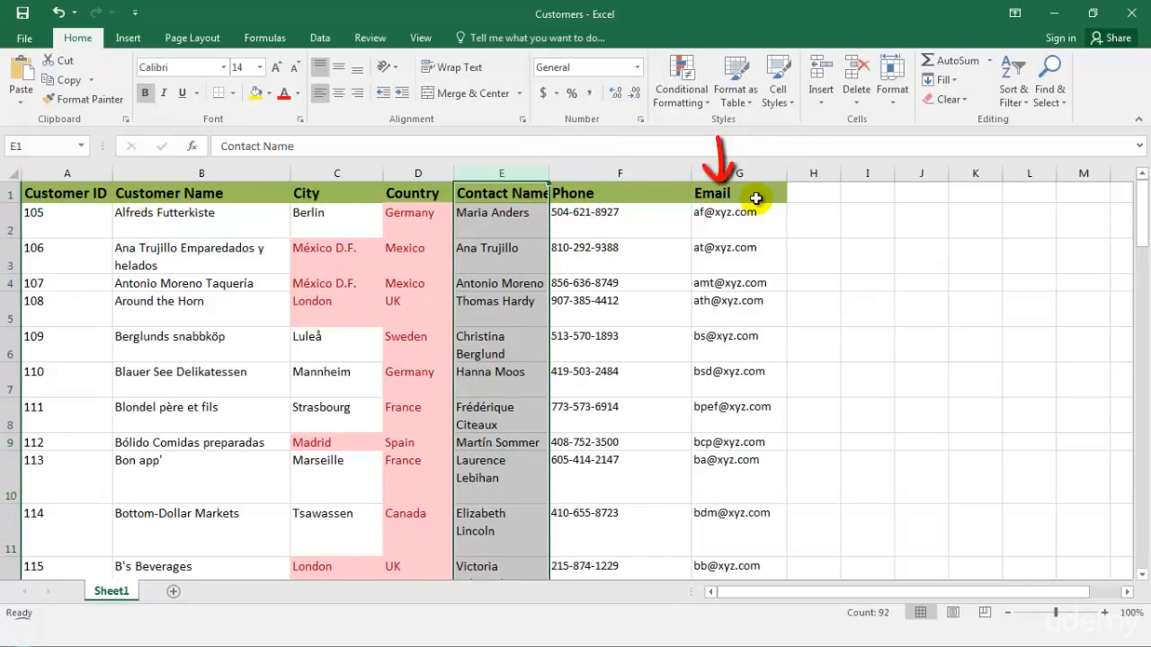
{"action": "left_click", "coordinate": [179, 193]}
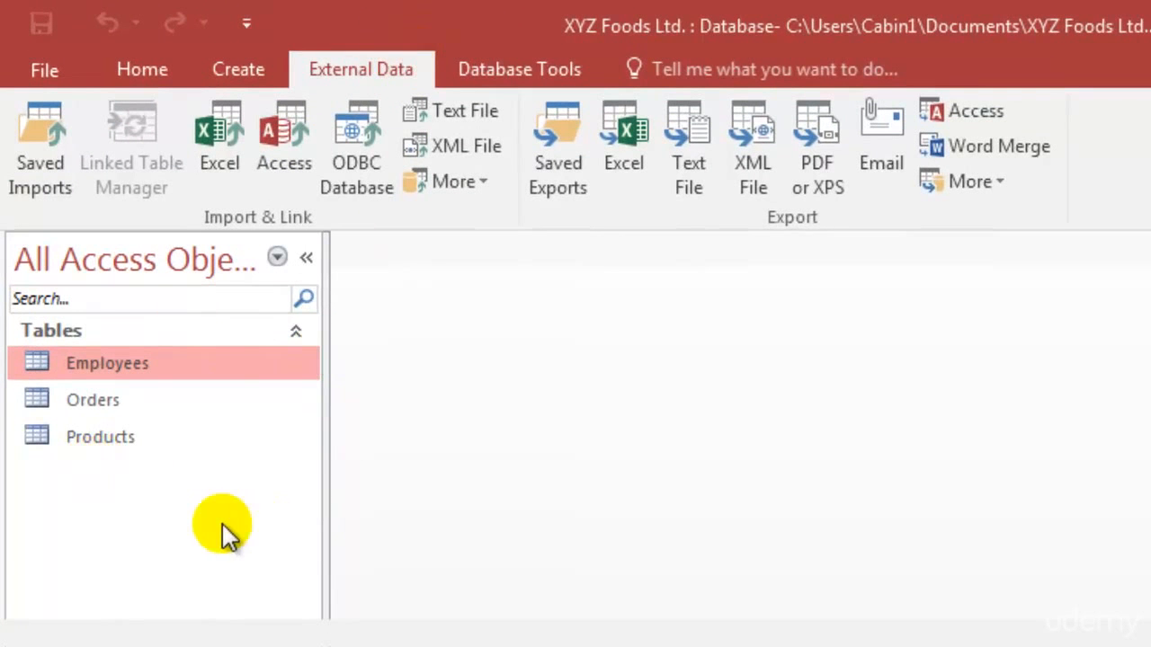
Step: In Access, start an Excel import of Customers.xlsx from the basic documents folder into a new table in the current database
{"action": "left_click", "coordinate": [218, 184]}
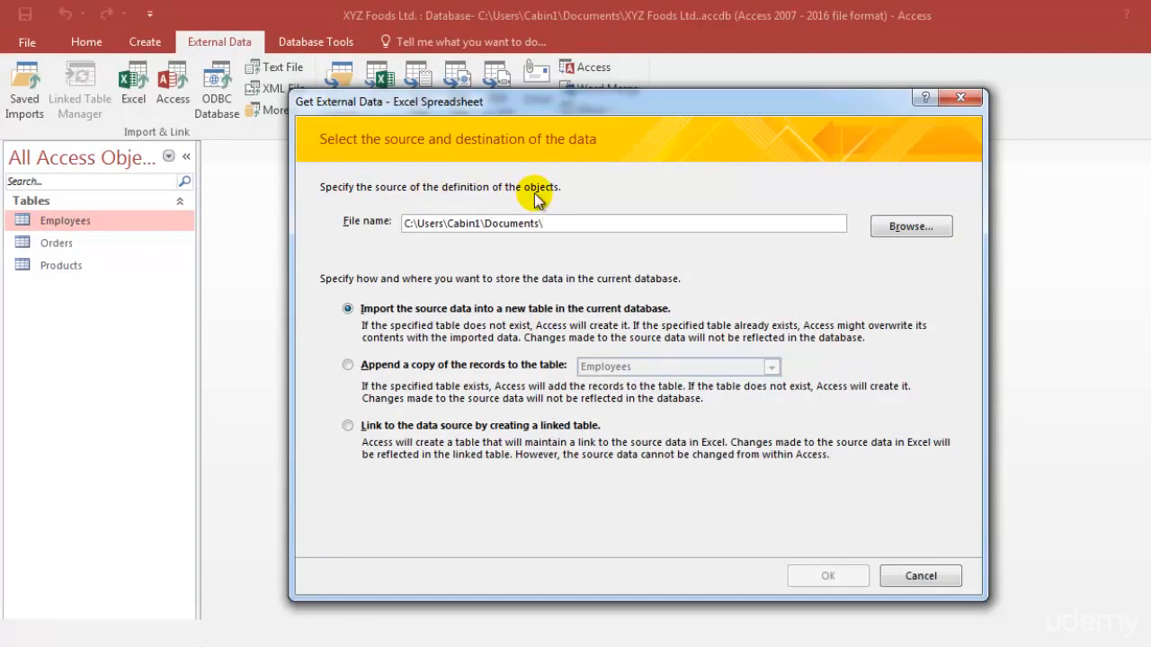
{"action": "left_click", "coordinate": [899, 232]}
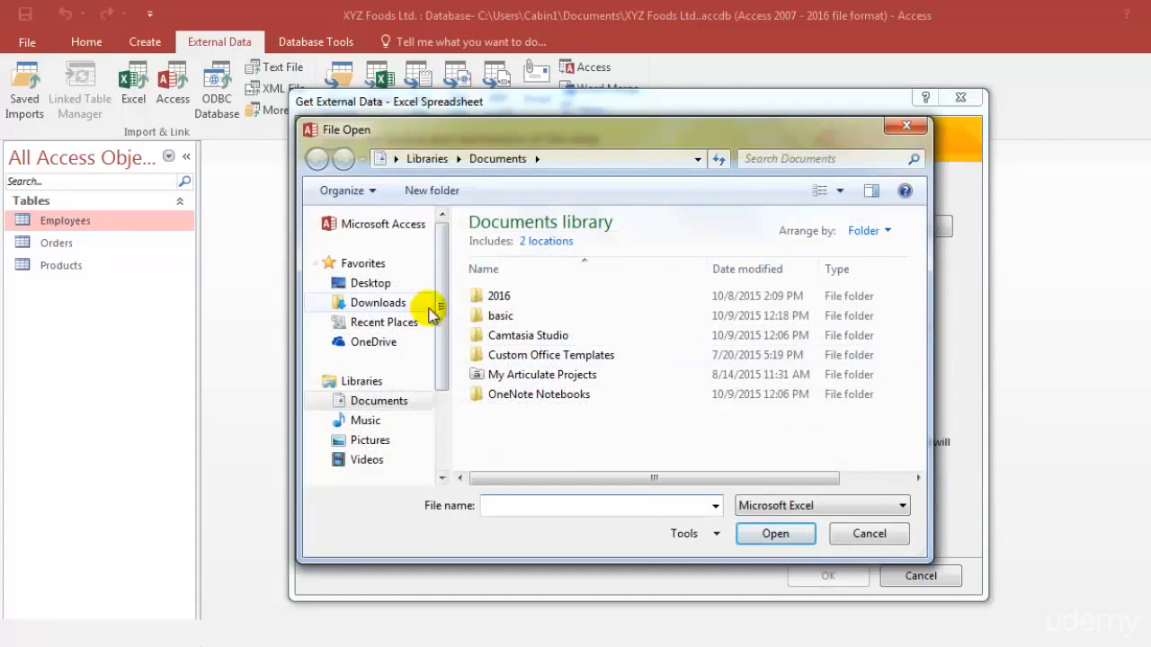
{"action": "double_click", "coordinate": [486, 296]}
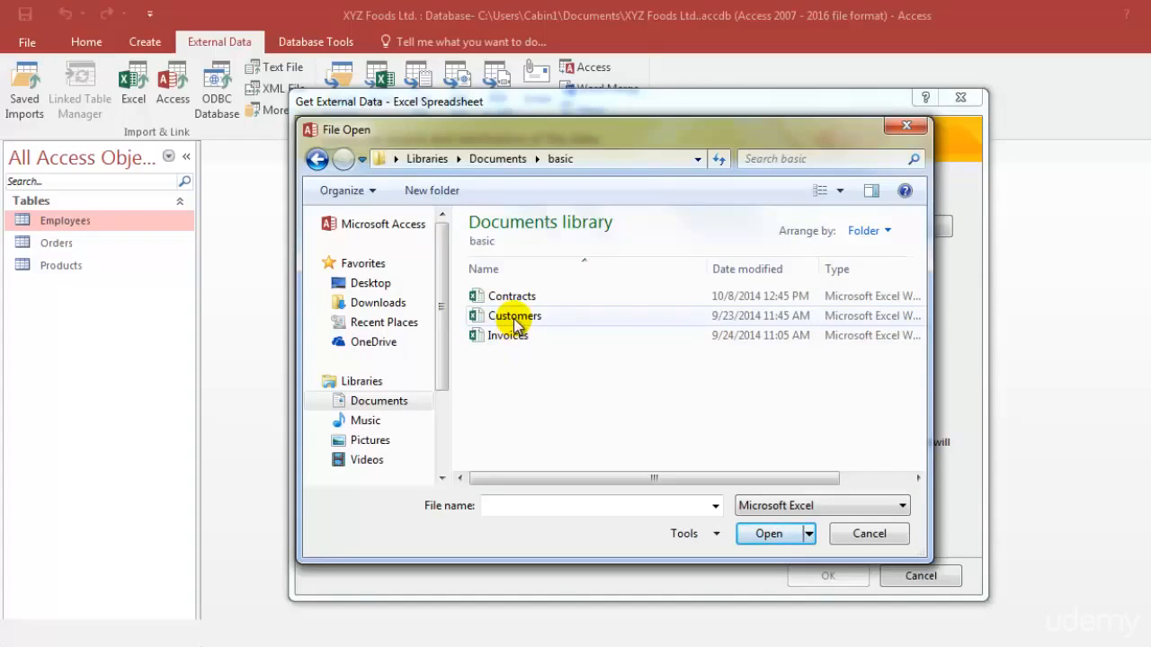
{"action": "double_click", "coordinate": [515, 318]}
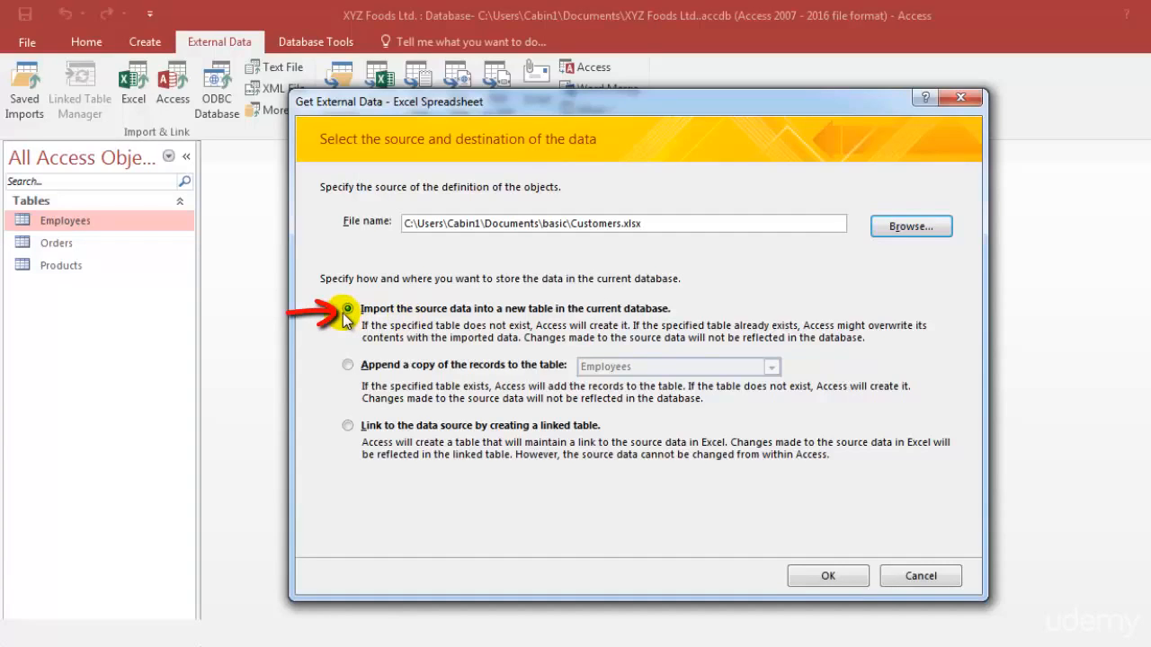
{"action": "left_click", "coordinate": [832, 575]}
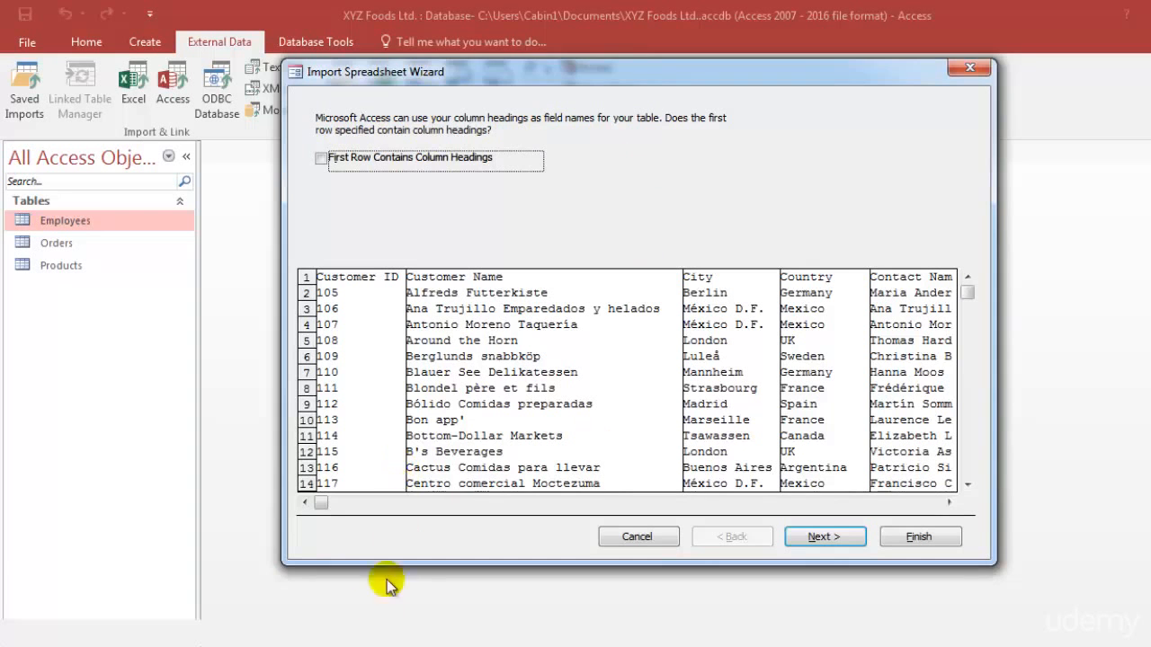
Step: Check the column headings in the first row of the Customers workbook in Excel, and return to the Access import wizard
{"action": "left_click", "coordinate": [395, 635]}
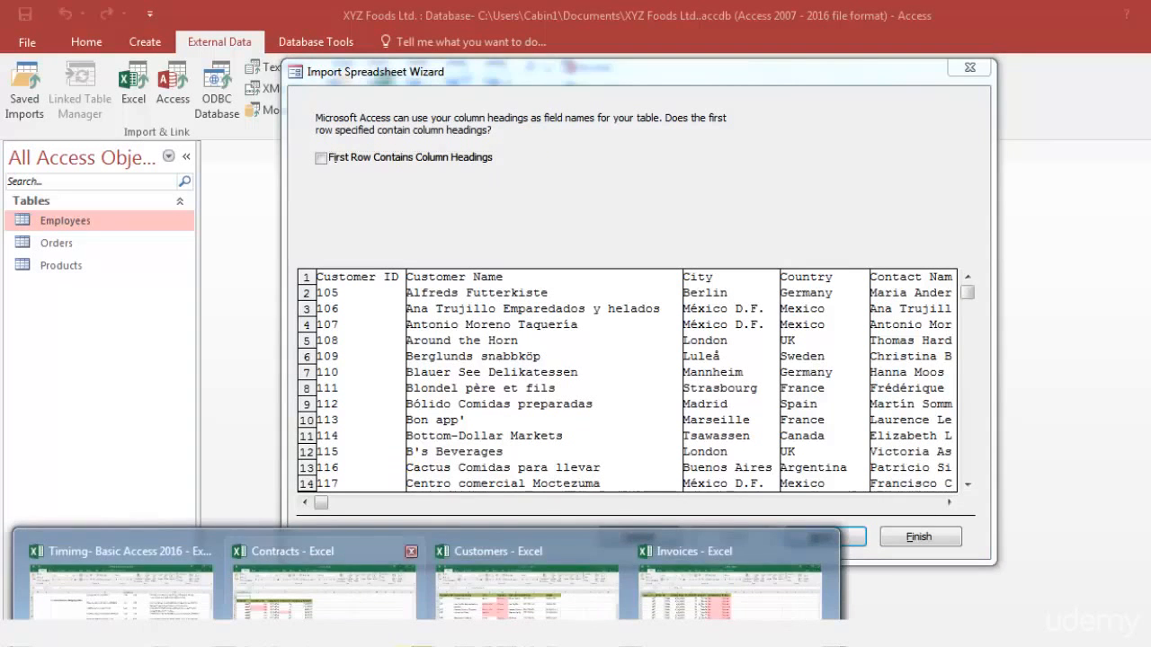
{"action": "left_click", "coordinate": [490, 576]}
{"action": "left_click", "coordinate": [98, 218]}
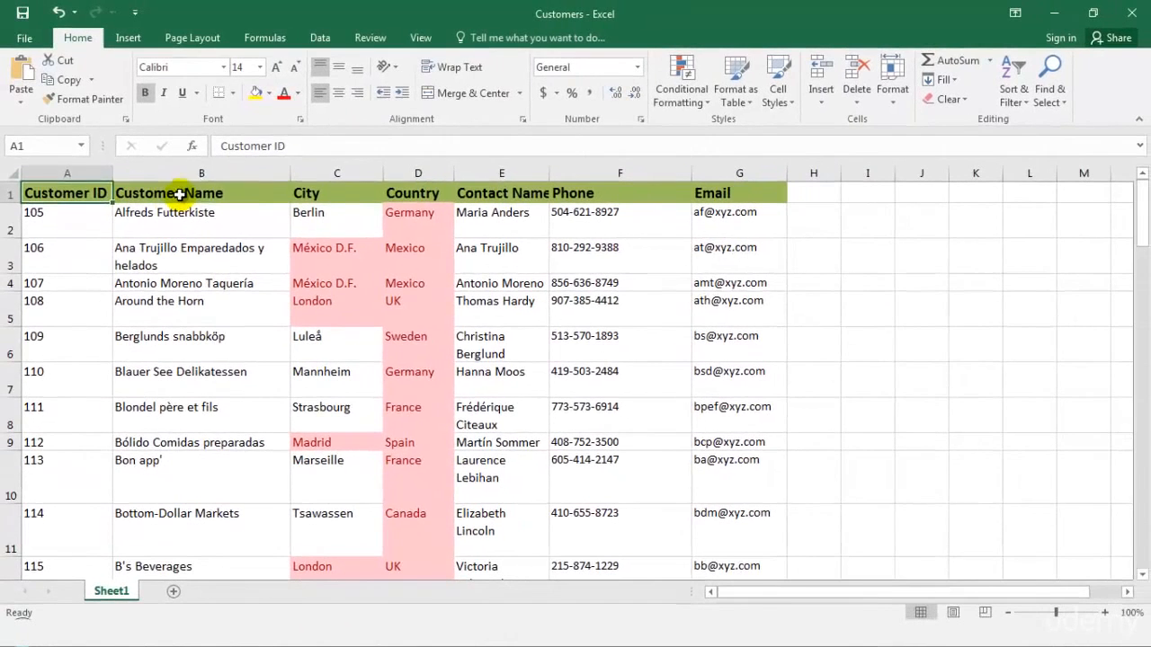
{"action": "left_click", "coordinate": [180, 194]}
{"action": "left_click", "coordinate": [309, 192]}
{"action": "left_click", "coordinate": [404, 196]}
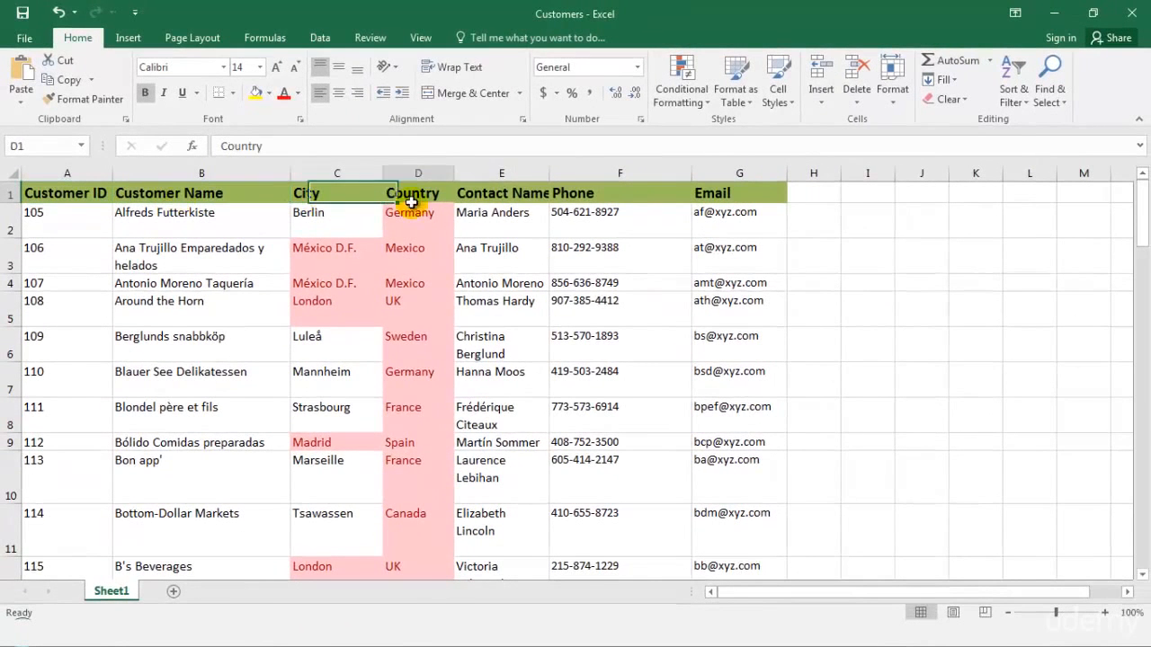
{"action": "left_click", "coordinate": [512, 196]}
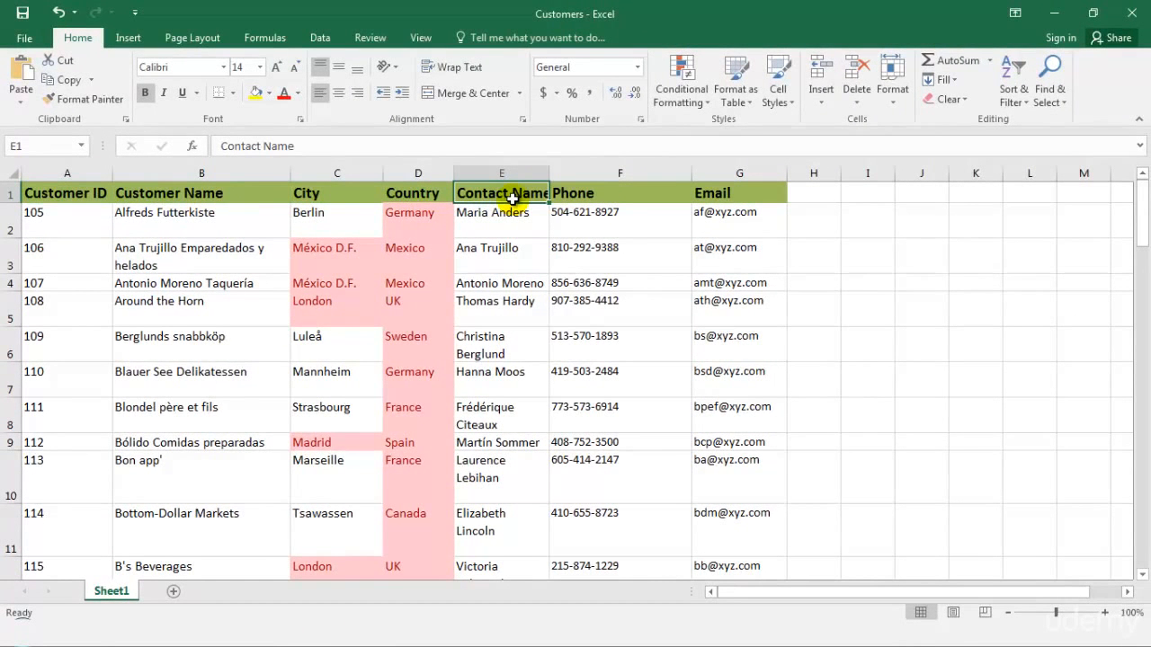
{"action": "left_click", "coordinate": [493, 620]}
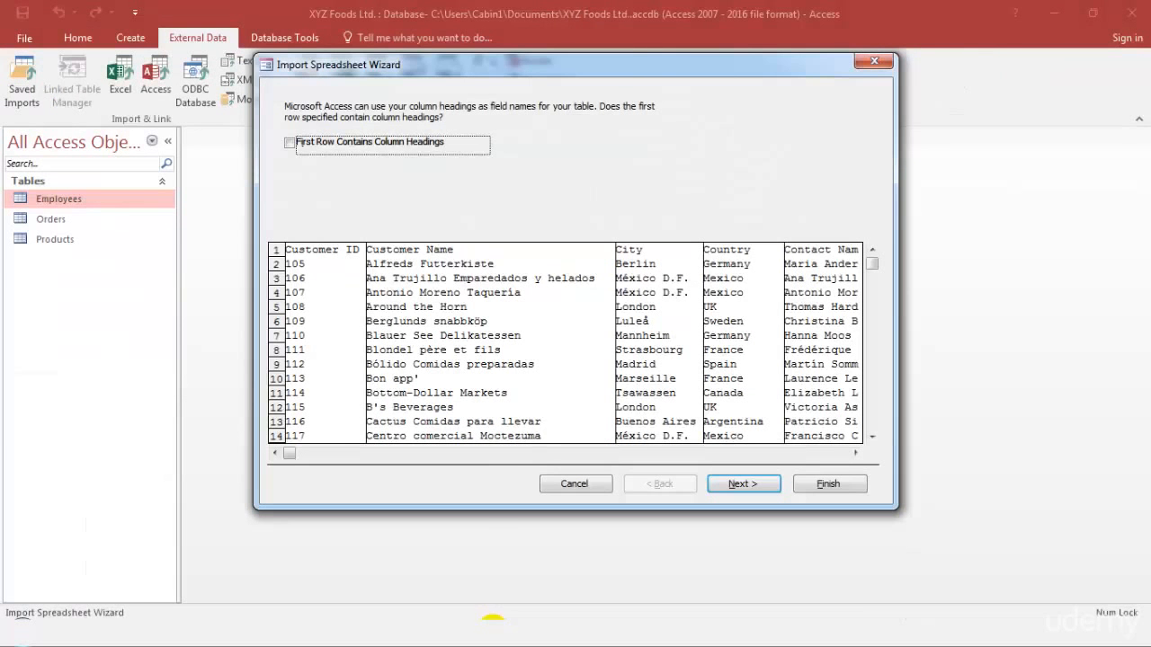
Step: Use the first row as column headings for the imported table and accept the default field options
{"action": "left_click", "coordinate": [292, 145]}
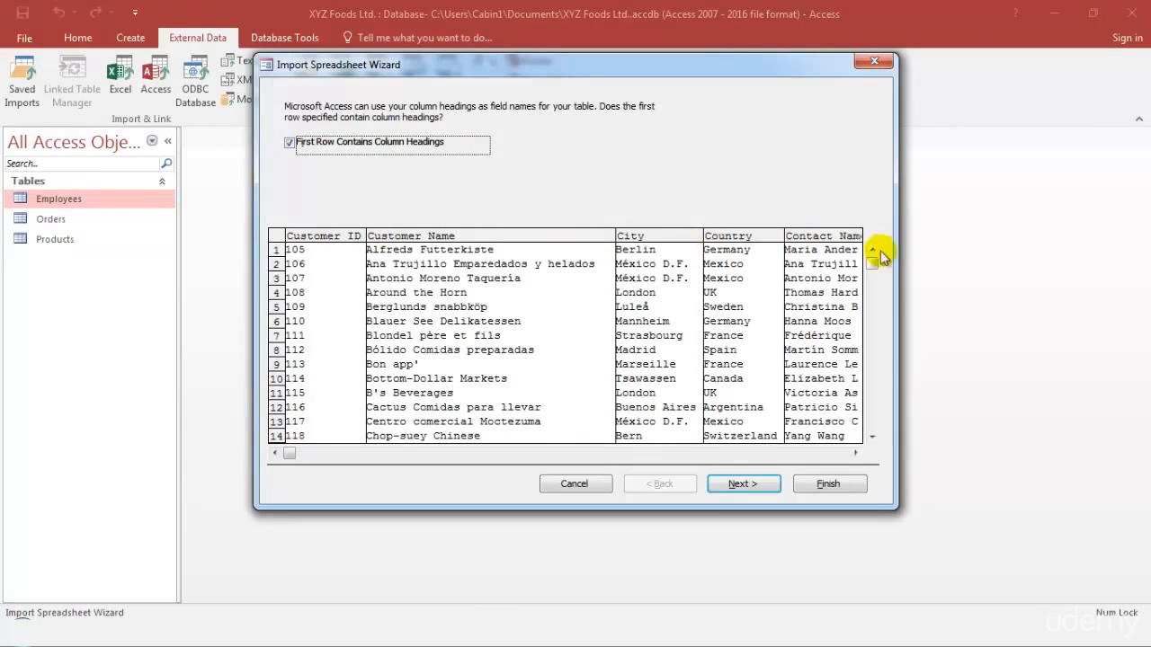
{"action": "left_click", "coordinate": [743, 484]}
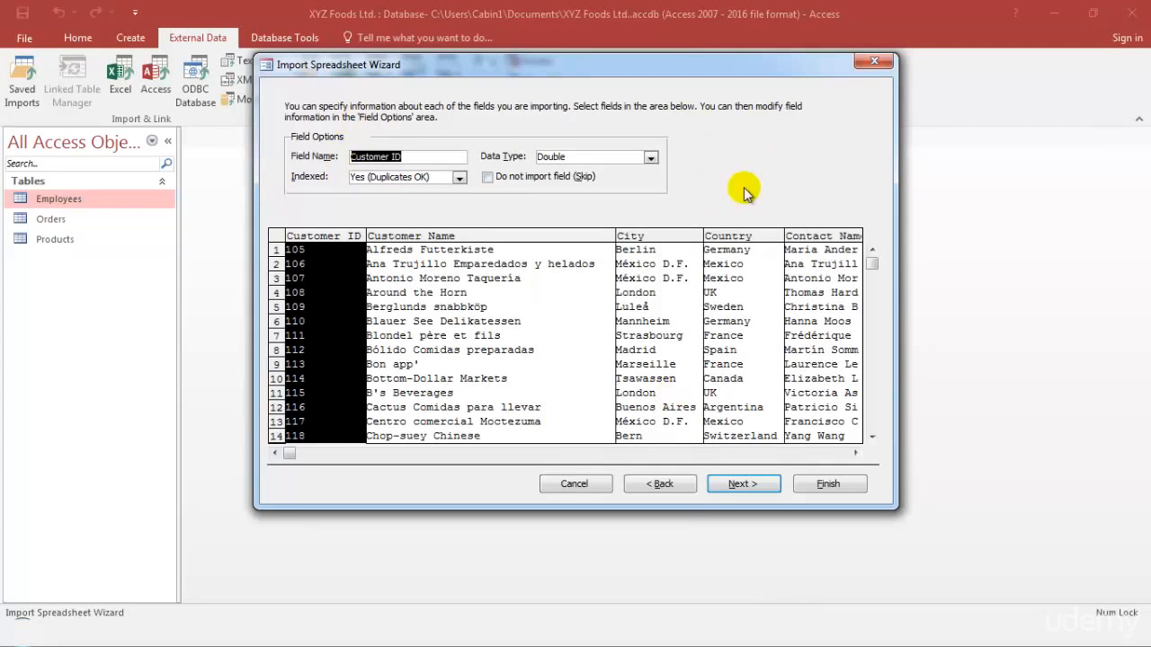
{"action": "left_click", "coordinate": [743, 486]}
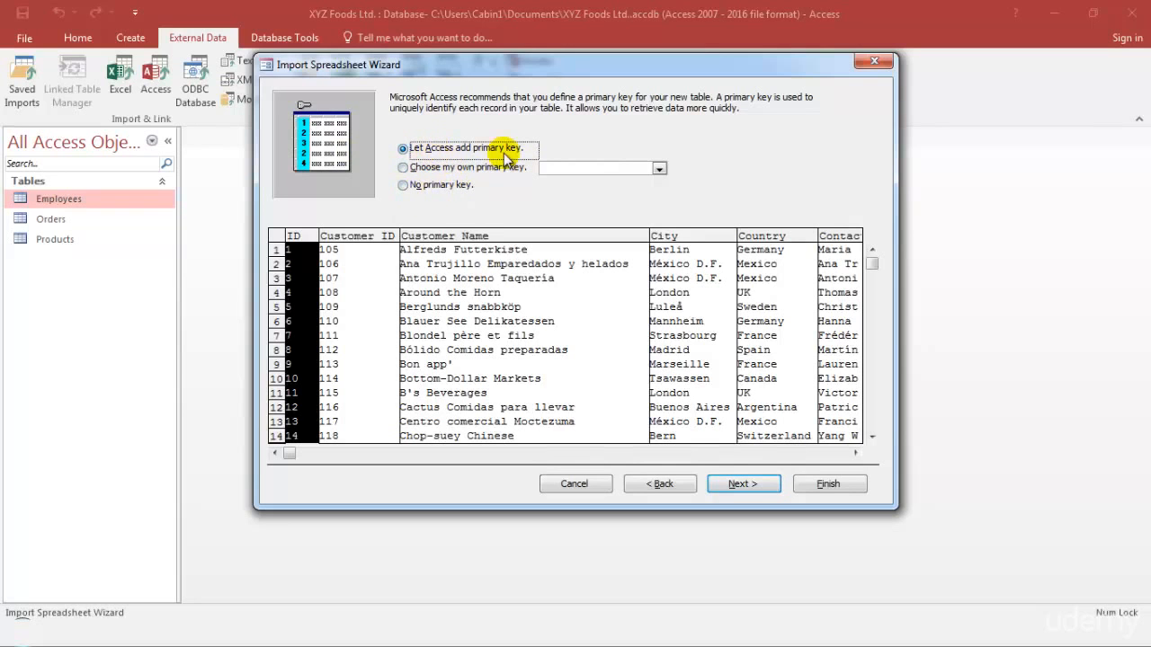
Step: Choose Customer ID as the imported table's own primary key instead of letting Access add one
{"action": "left_click", "coordinate": [434, 170]}
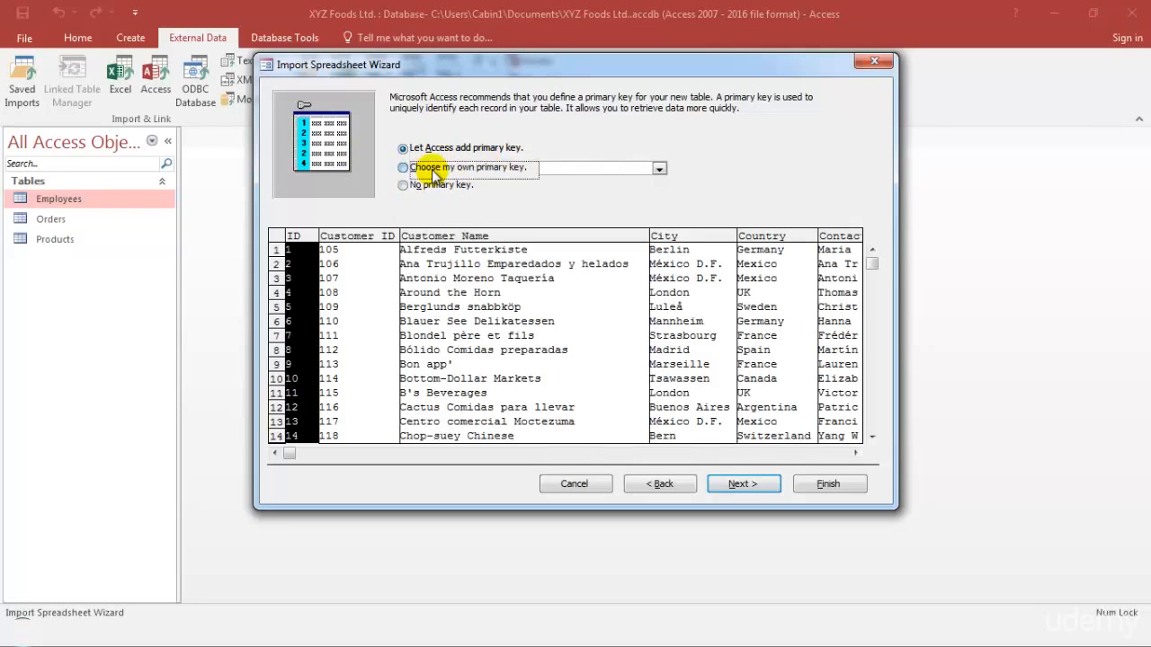
{"action": "left_click", "coordinate": [347, 231]}
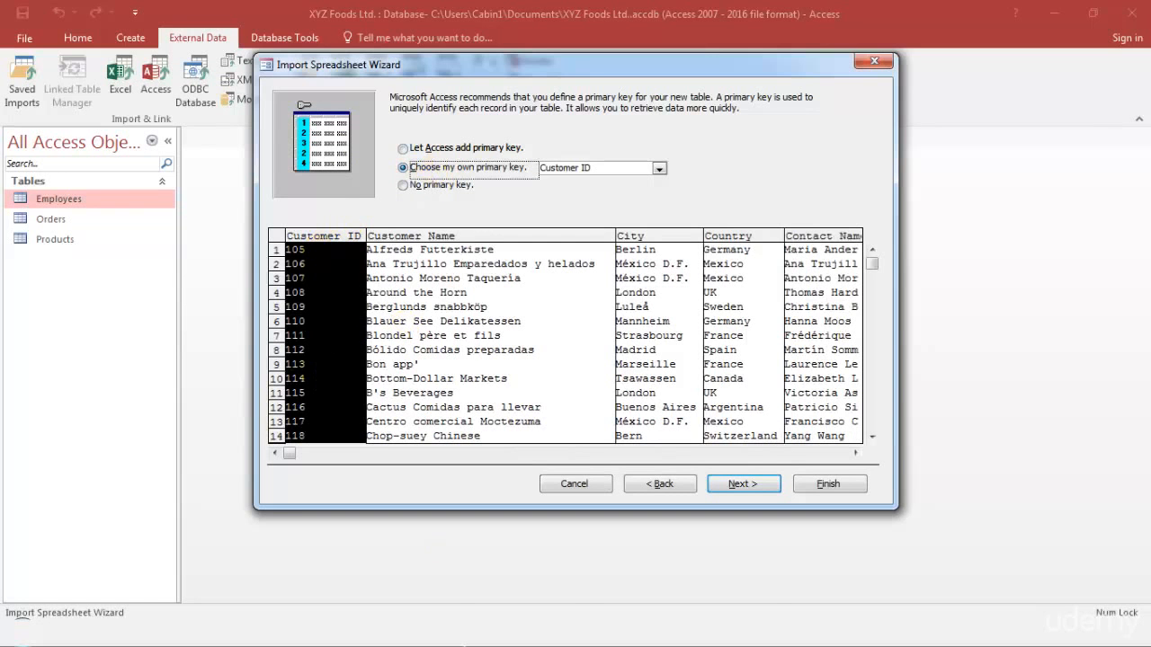
Step: Examine the Customer ID values in the Customers workbook in Excel for uniqueness, and return to the Access import wizard
{"action": "left_click", "coordinate": [476, 531]}
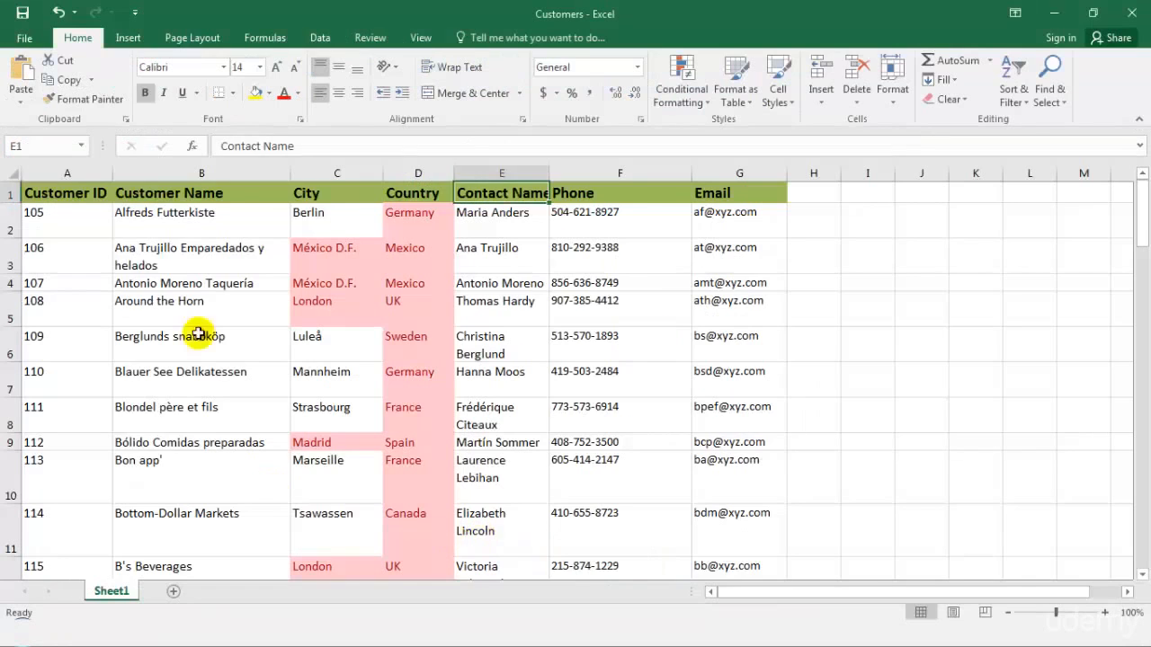
{"action": "left_click", "coordinate": [96, 229]}
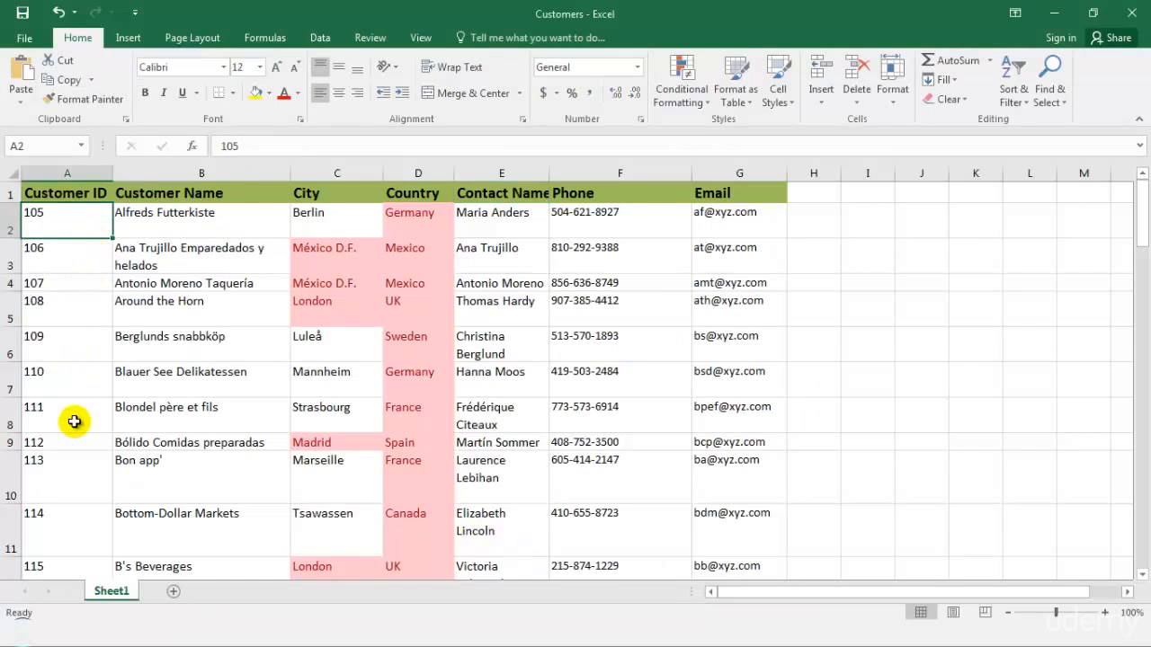
{"action": "scroll", "coordinate": [74, 422], "scroll_direction": "down", "scroll_amount": 5}
{"action": "scroll", "coordinate": [75, 421], "scroll_direction": "up", "scroll_amount": 5}
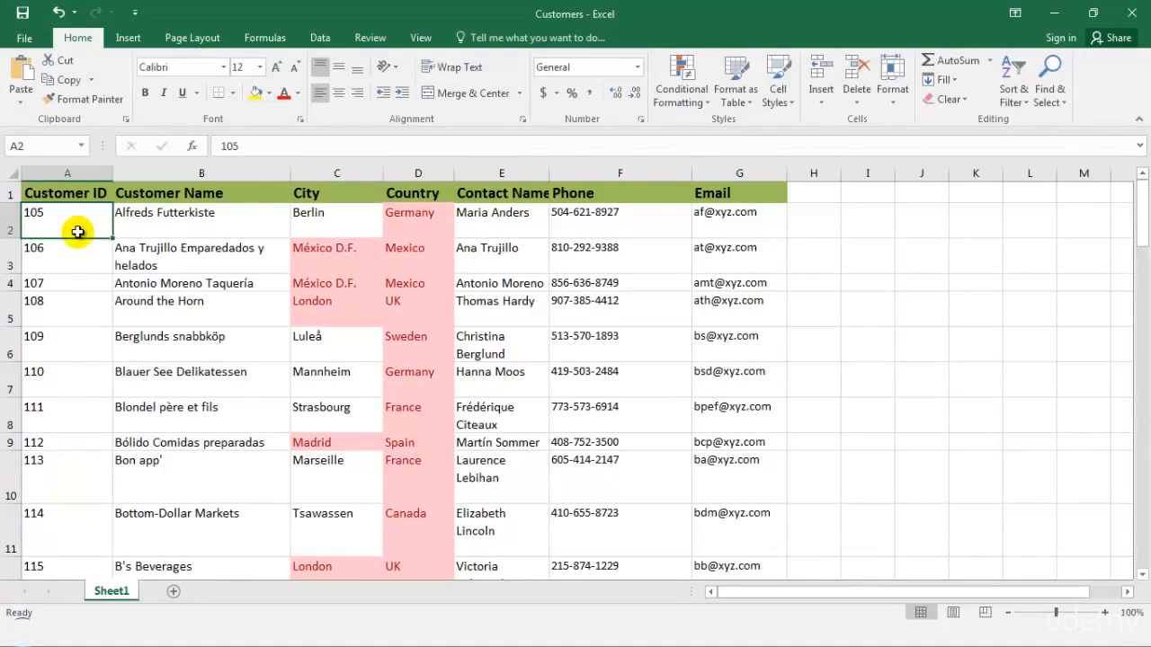
{"action": "left_click", "coordinate": [89, 170]}
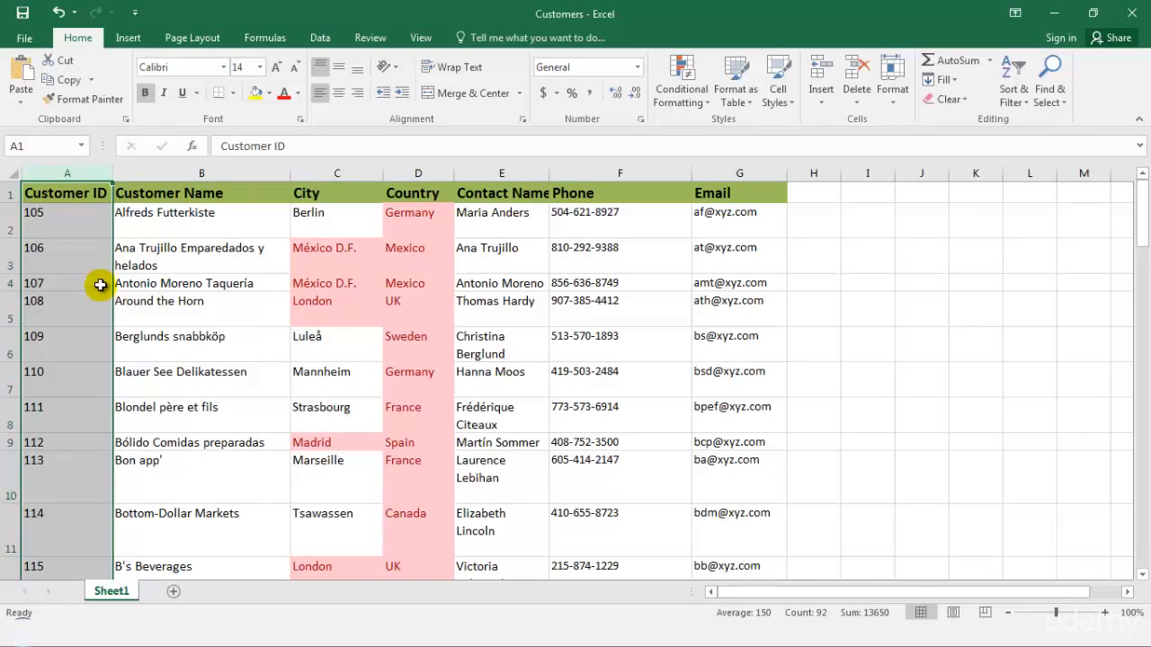
{"action": "left_click", "coordinate": [149, 213]}
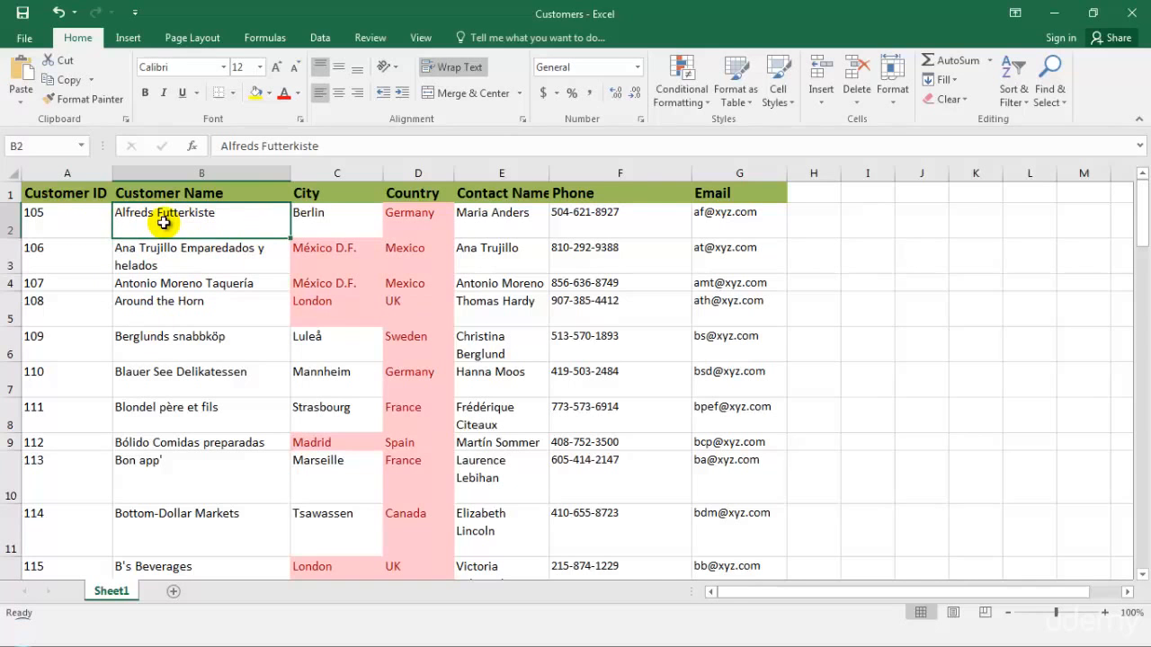
{"action": "left_click", "coordinate": [77, 222]}
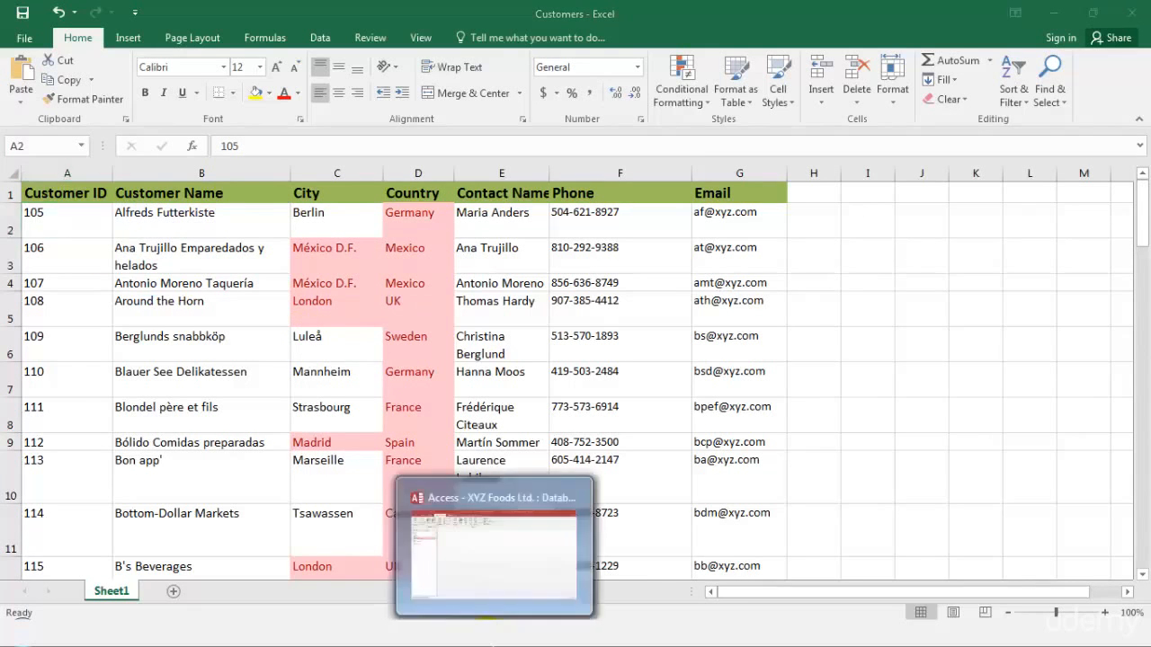
{"action": "left_click", "coordinate": [486, 593]}
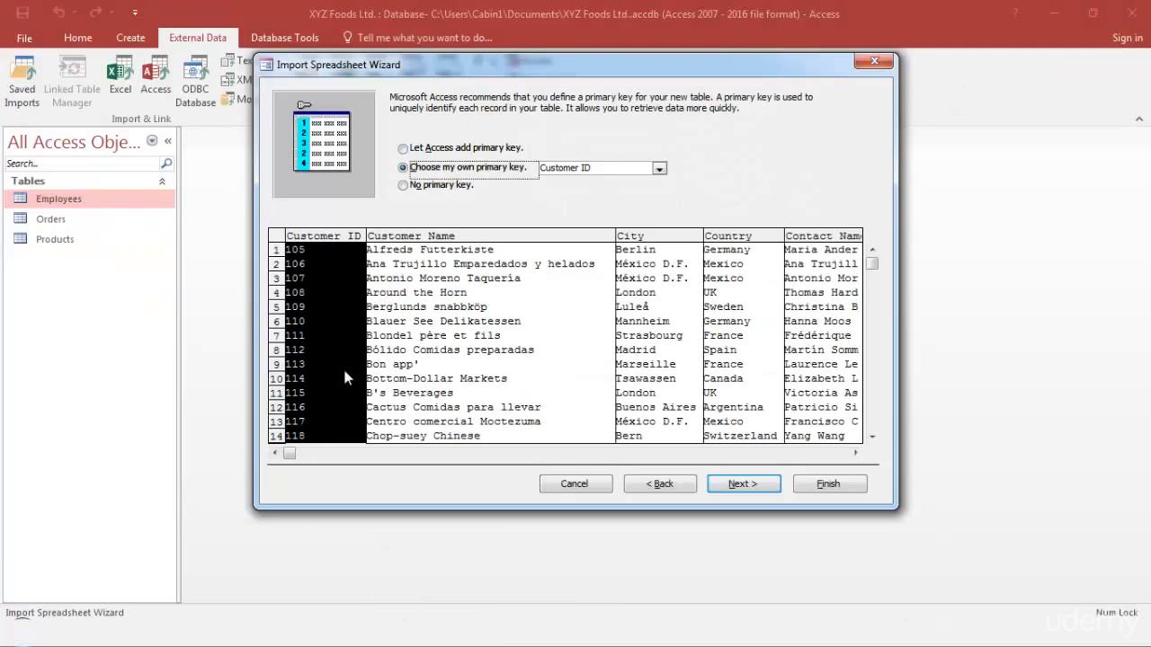
Step: Keep Customer ID as the primary key and finish importing the data into a table named Customers
{"action": "left_click", "coordinate": [659, 169]}
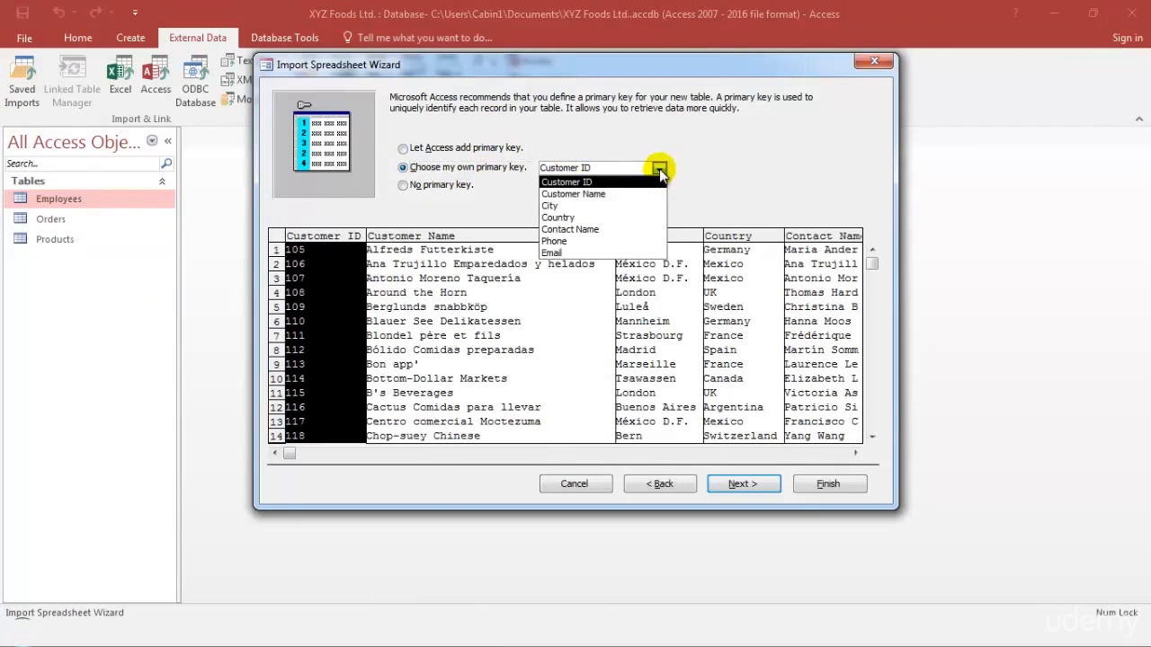
{"action": "left_click", "coordinate": [639, 184]}
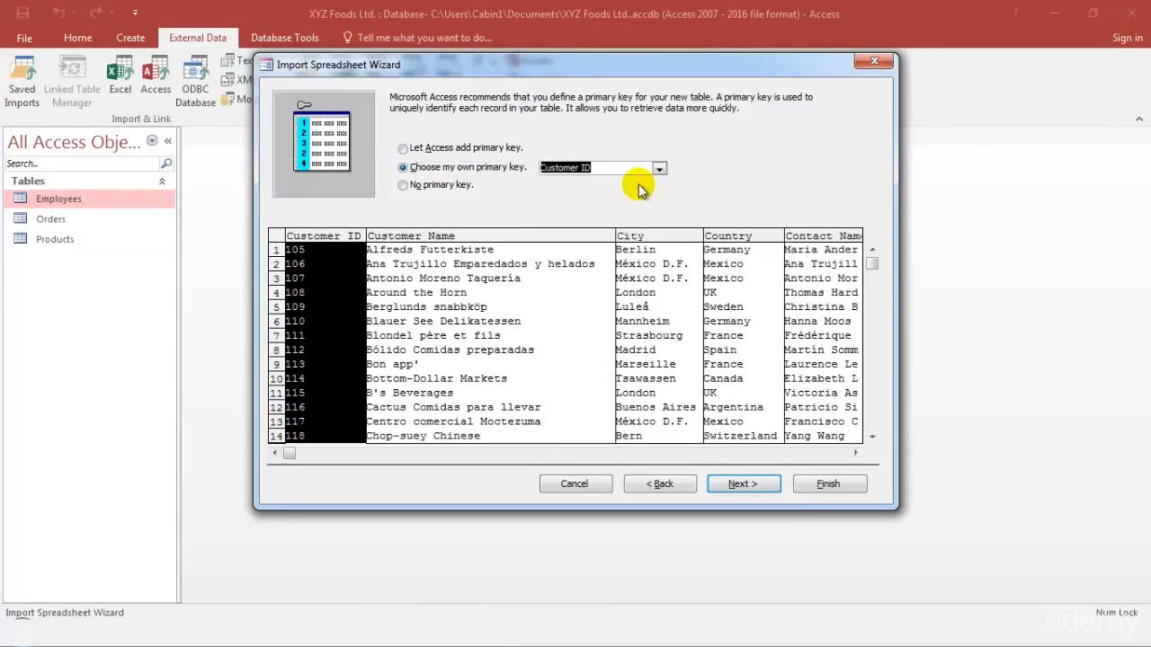
{"action": "left_click", "coordinate": [743, 484]}
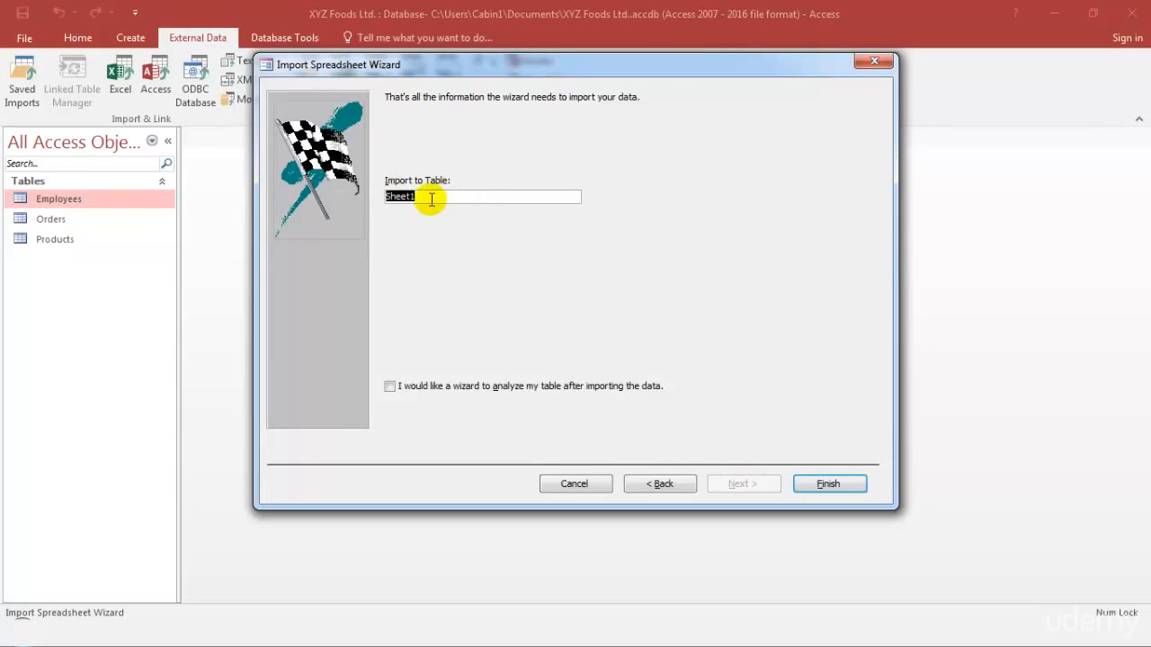
{"action": "type", "text": "Customers"}
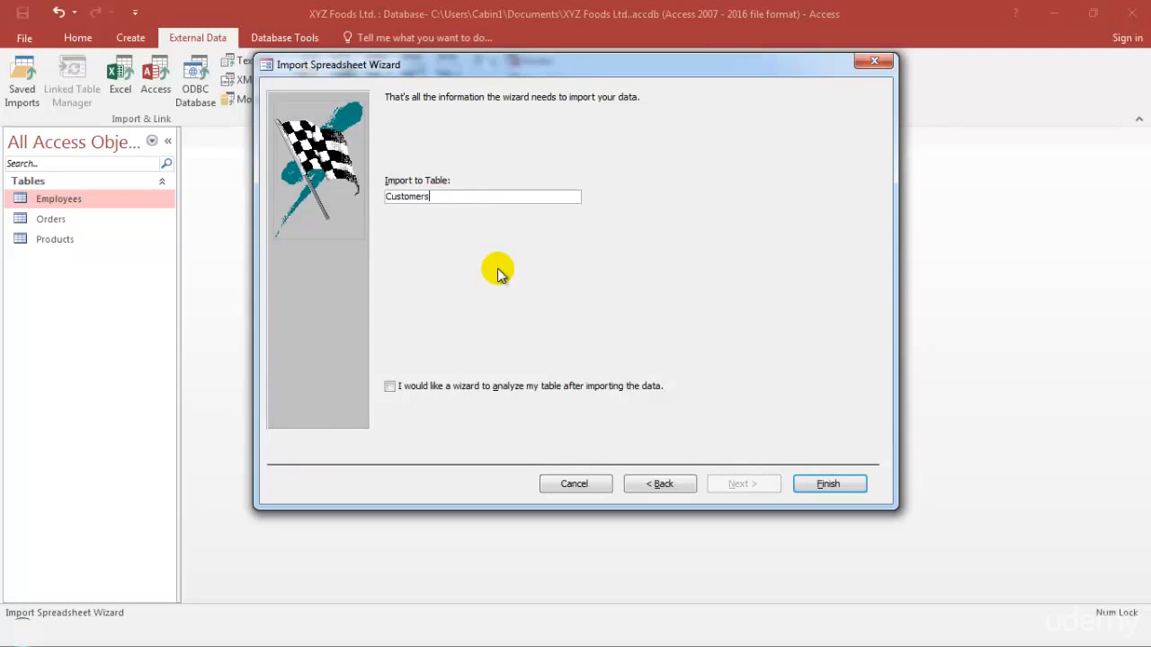
{"action": "left_click", "coordinate": [842, 485]}
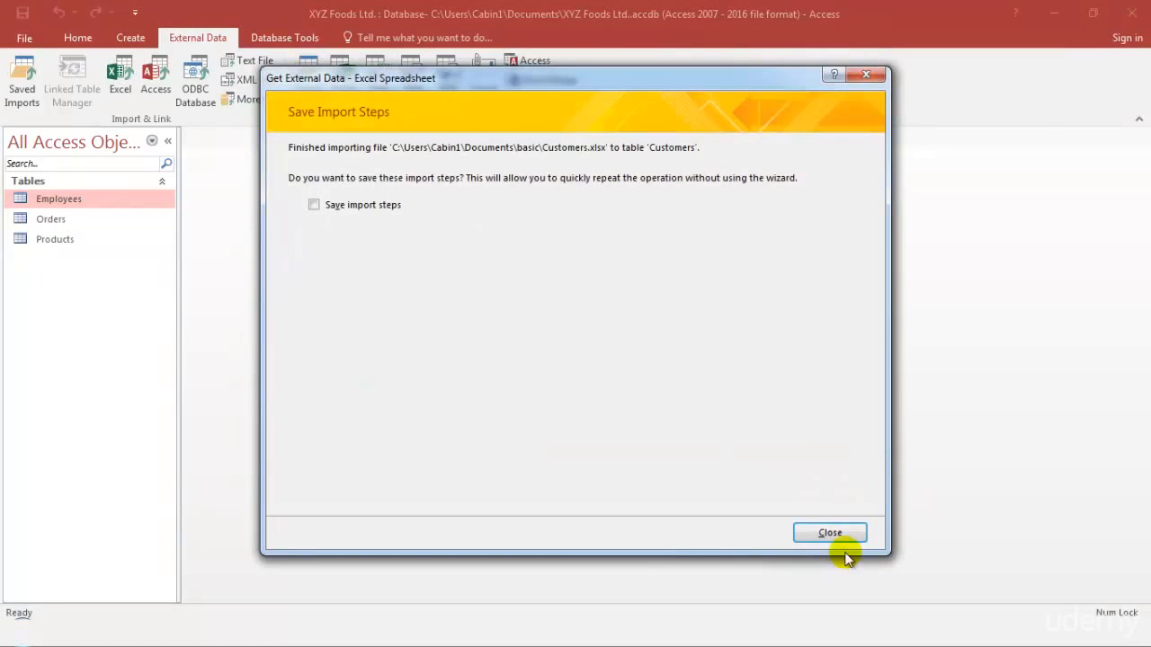
Step: Close the import wizard without saving the import steps, and open the Customers table to review its records
{"action": "left_click", "coordinate": [830, 532]}
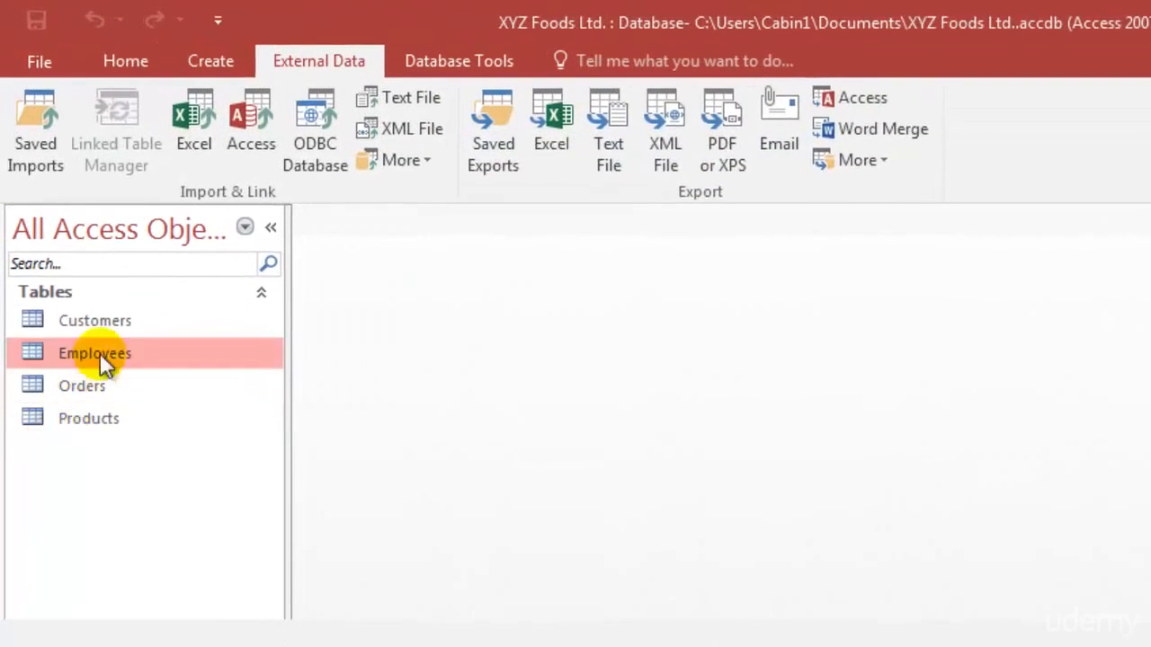
{"action": "left_click", "coordinate": [149, 322]}
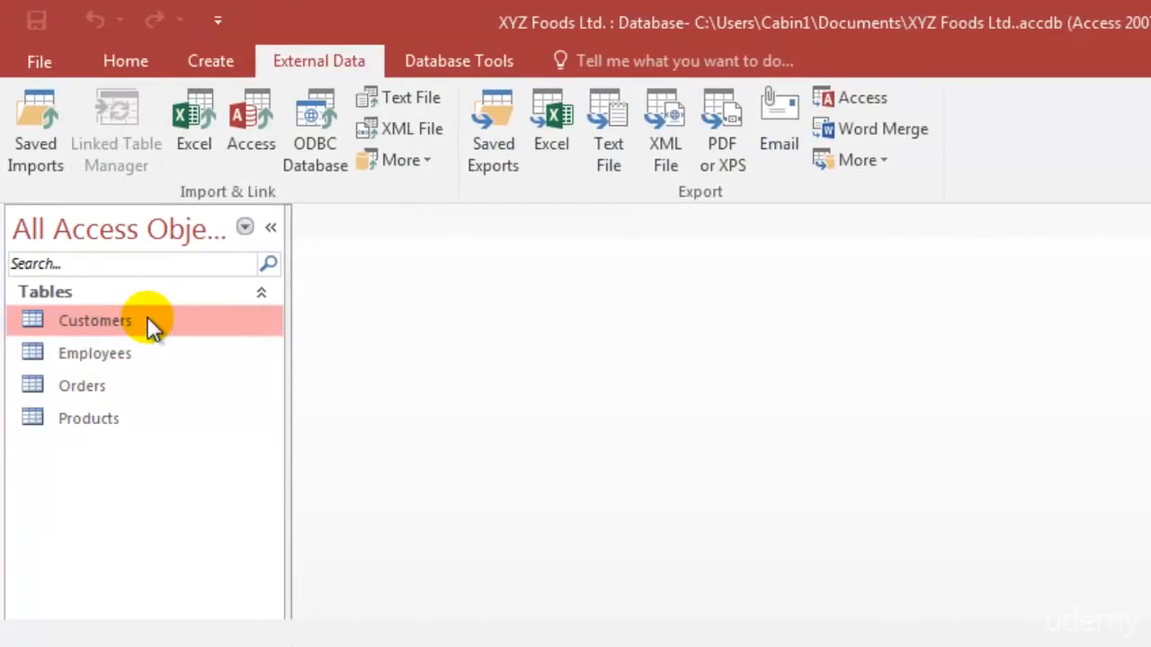
{"action": "double_click", "coordinate": [149, 322]}
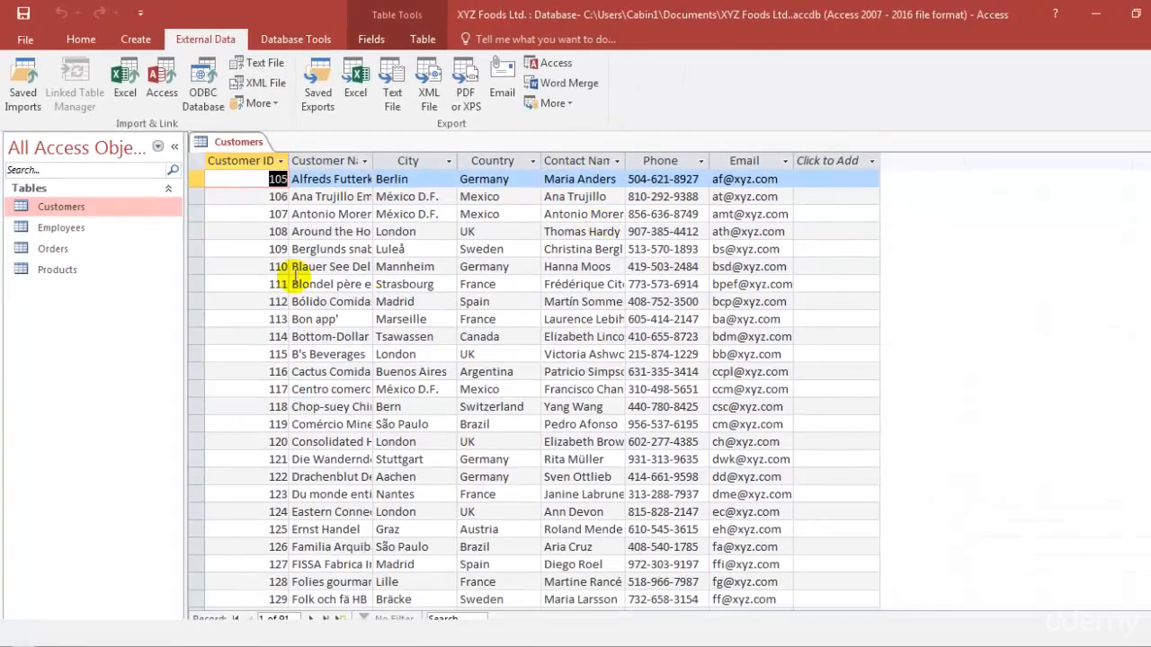
{"action": "scroll", "coordinate": [280, 440], "scroll_direction": "down", "scroll_amount": 16}
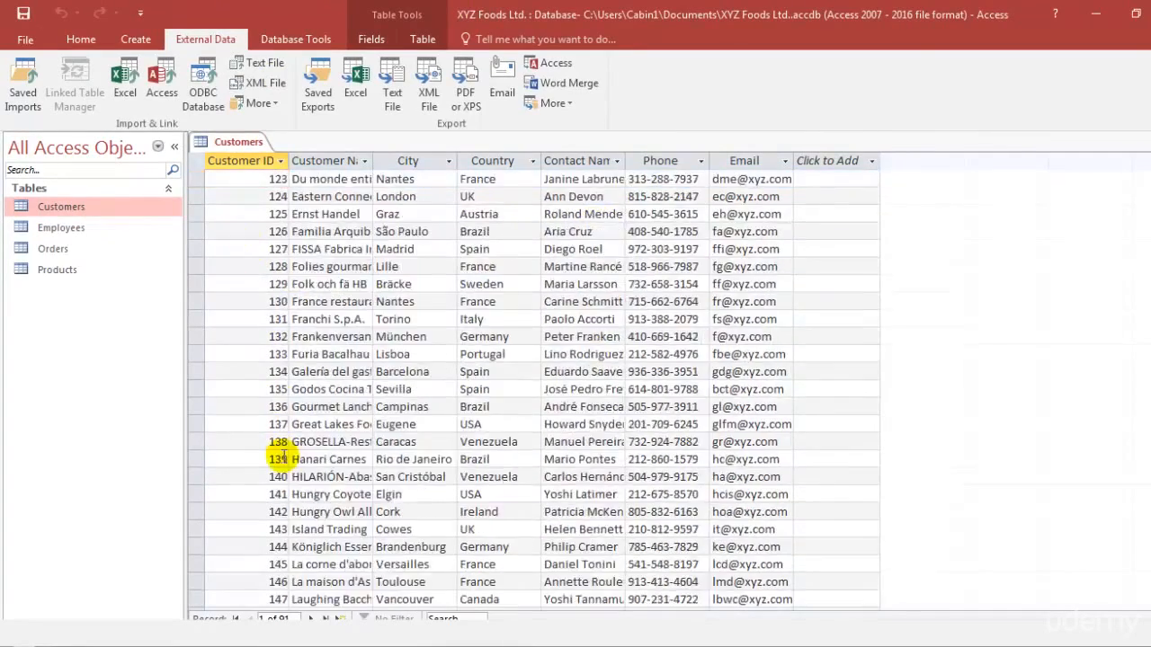
{"action": "scroll", "coordinate": [281, 460], "scroll_direction": "down", "scroll_amount": 6}
{"action": "scroll", "coordinate": [281, 460], "scroll_direction": "up", "scroll_amount": 20}
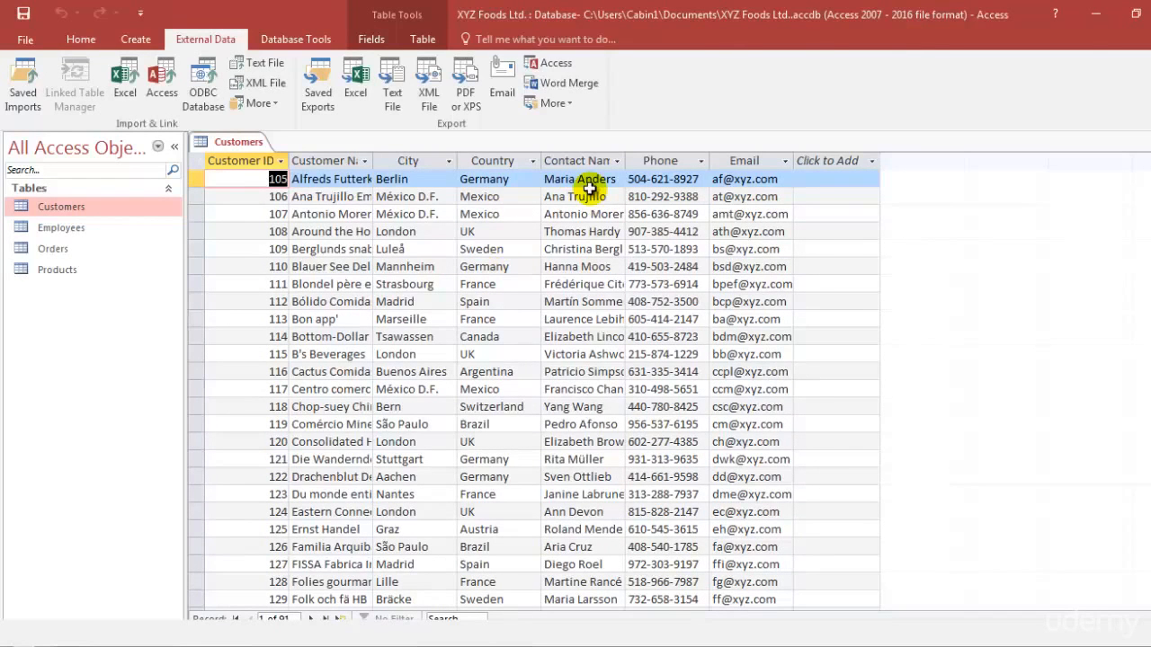
Step: Switch to the Customers workbook in Excel to compare its rows with the imported table, and return to Access
{"action": "key", "text": "alt+Tab"}
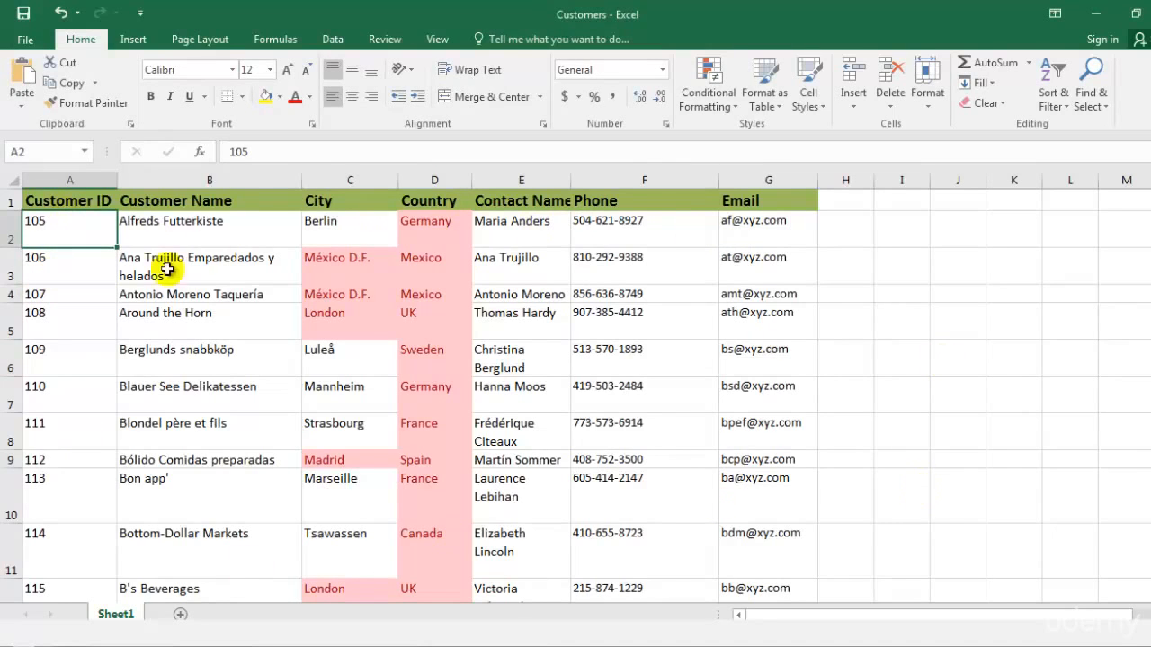
{"action": "key", "text": "alt+Tab"}
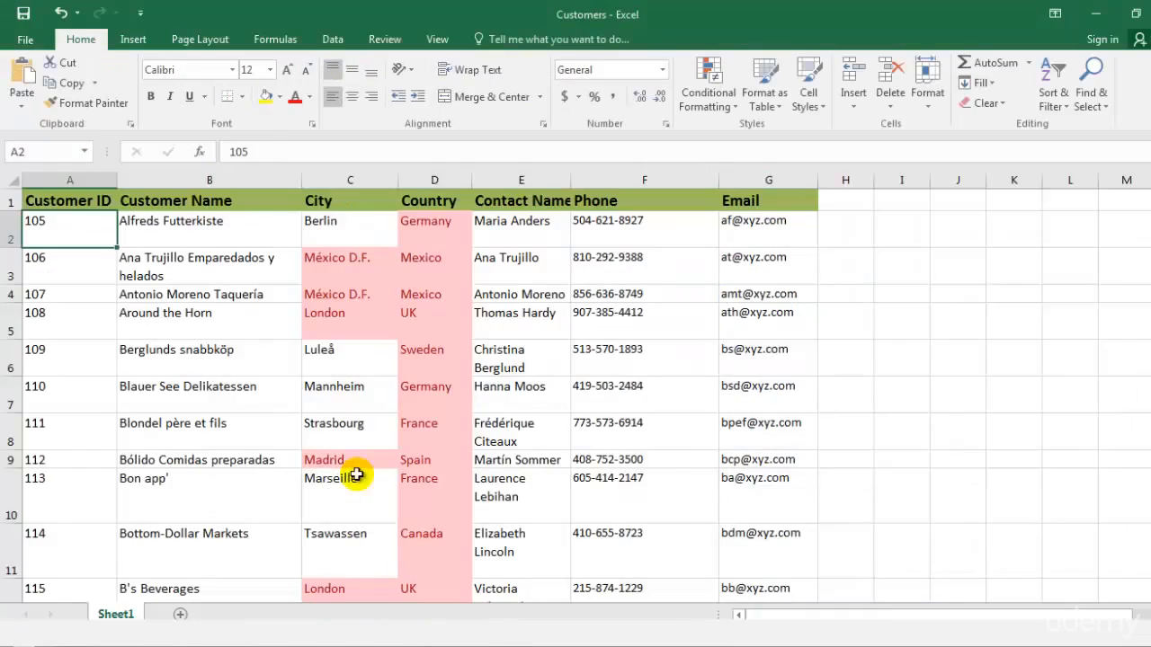
{"action": "left_click_drag", "start_coordinate": [56, 234], "coordinate": [68, 620]}
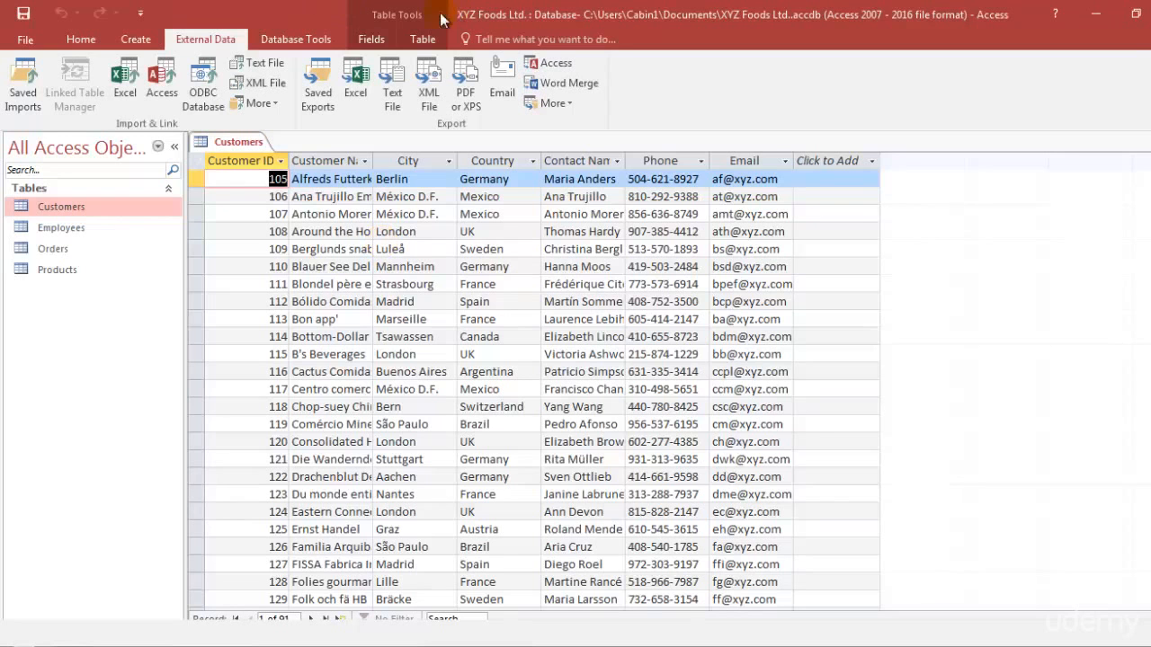
Step: Delete the Employees, Orders and Products tables from the database
{"action": "left_click", "coordinate": [75, 232]}
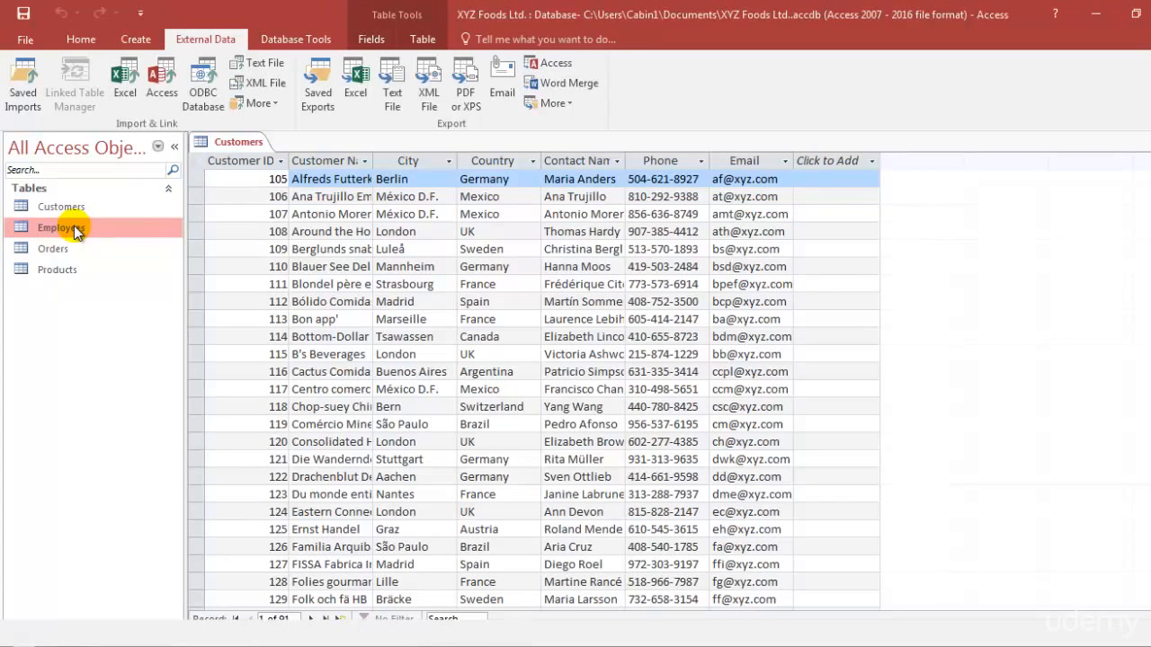
{"action": "left_click", "coordinate": [56, 249], "text": "ctrl"}
{"action": "left_click", "coordinate": [59, 269], "text": "ctrl"}
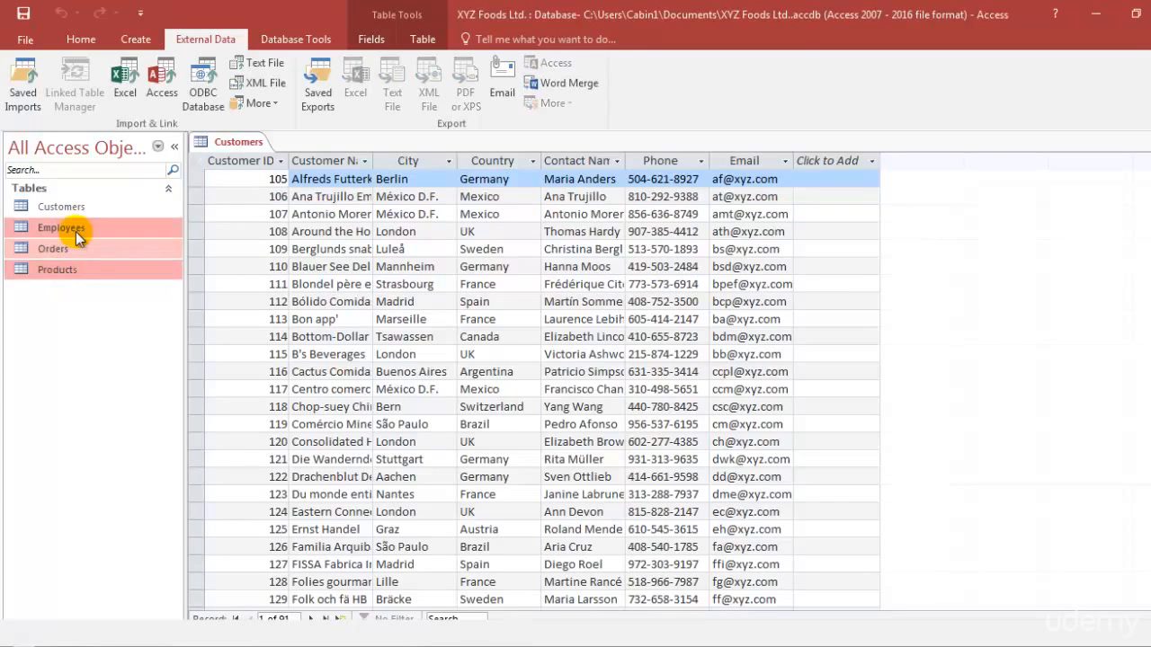
{"action": "right_click", "coordinate": [81, 233]}
{"action": "left_click", "coordinate": [119, 373]}
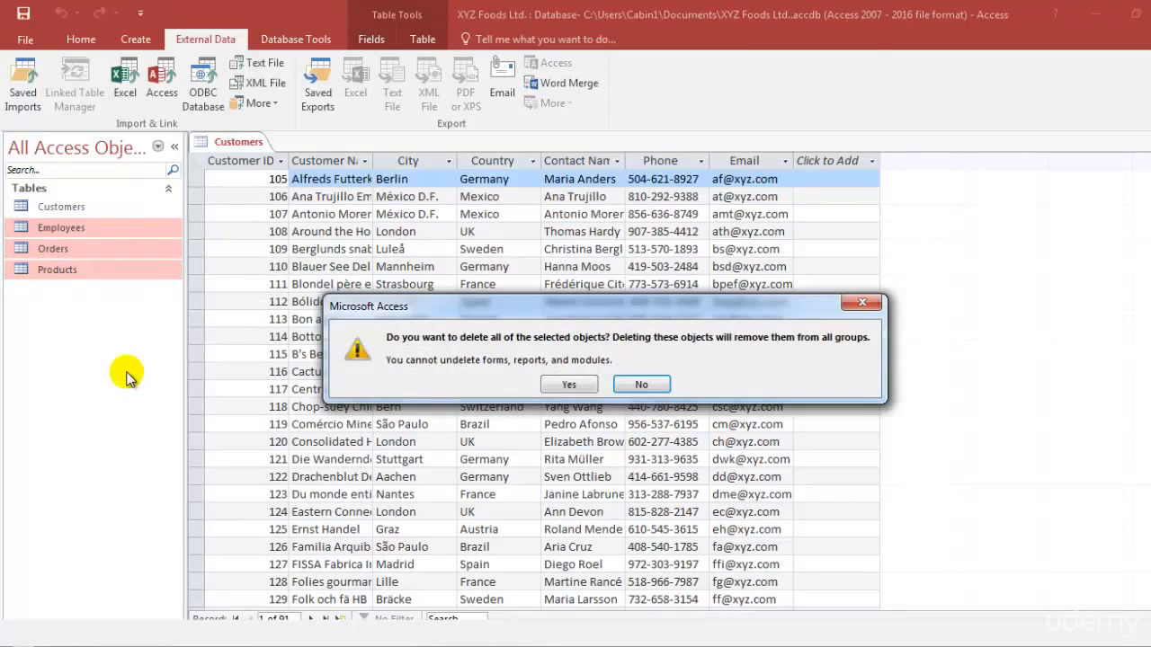
{"action": "left_click", "coordinate": [568, 384]}
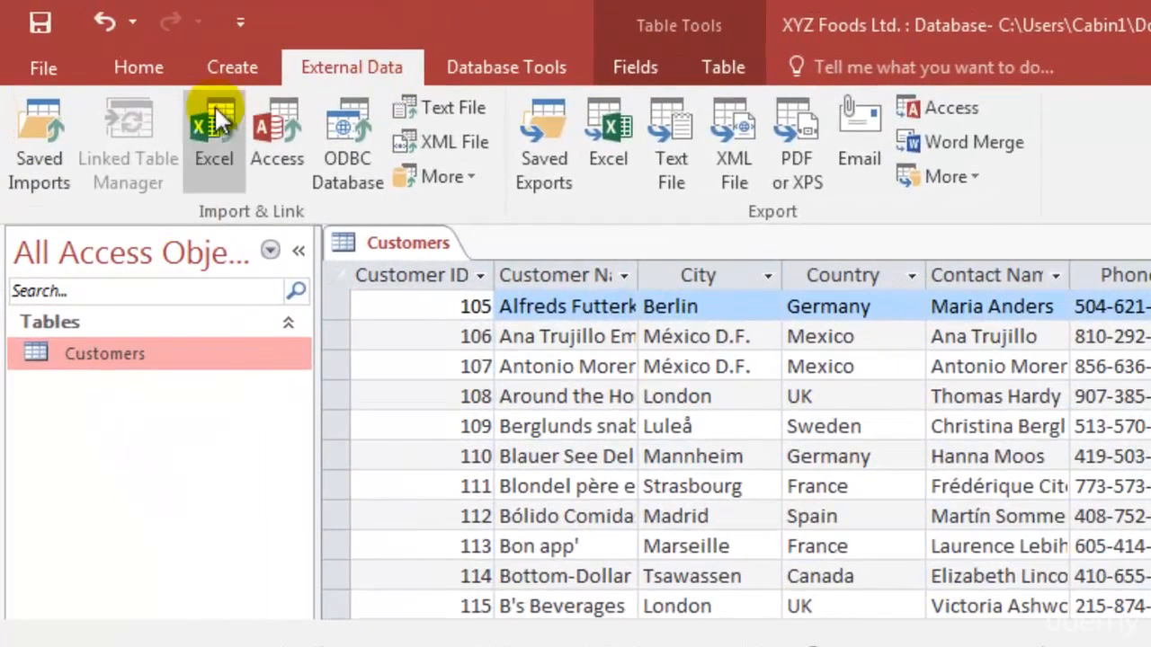
Step: Start an Excel import of the Contracts workbook from the basic folder into a new table in the current database
{"action": "left_click", "coordinate": [141, 102]}
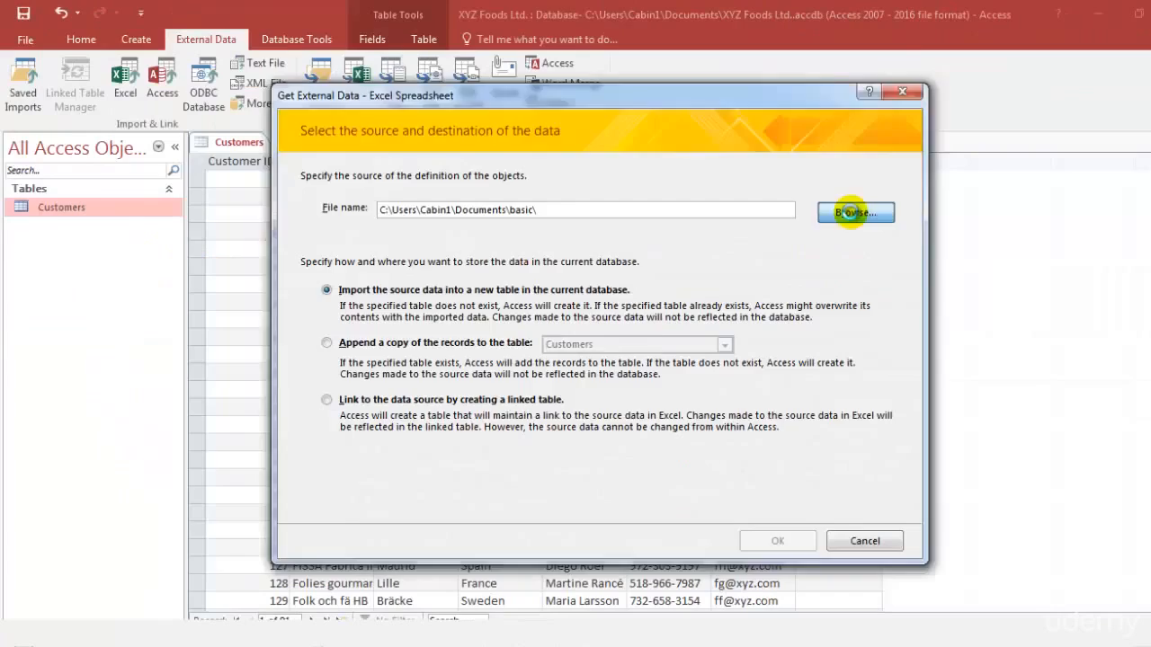
{"action": "left_click", "coordinate": [856, 216]}
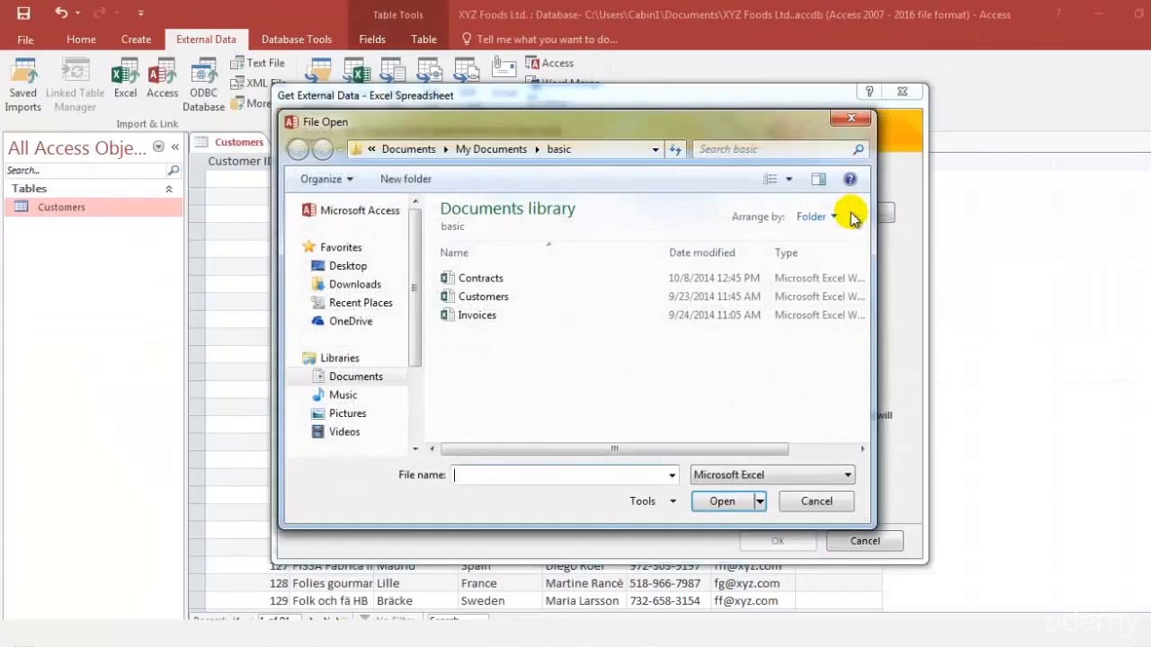
{"action": "left_click", "coordinate": [500, 284]}
{"action": "double_click", "coordinate": [500, 286]}
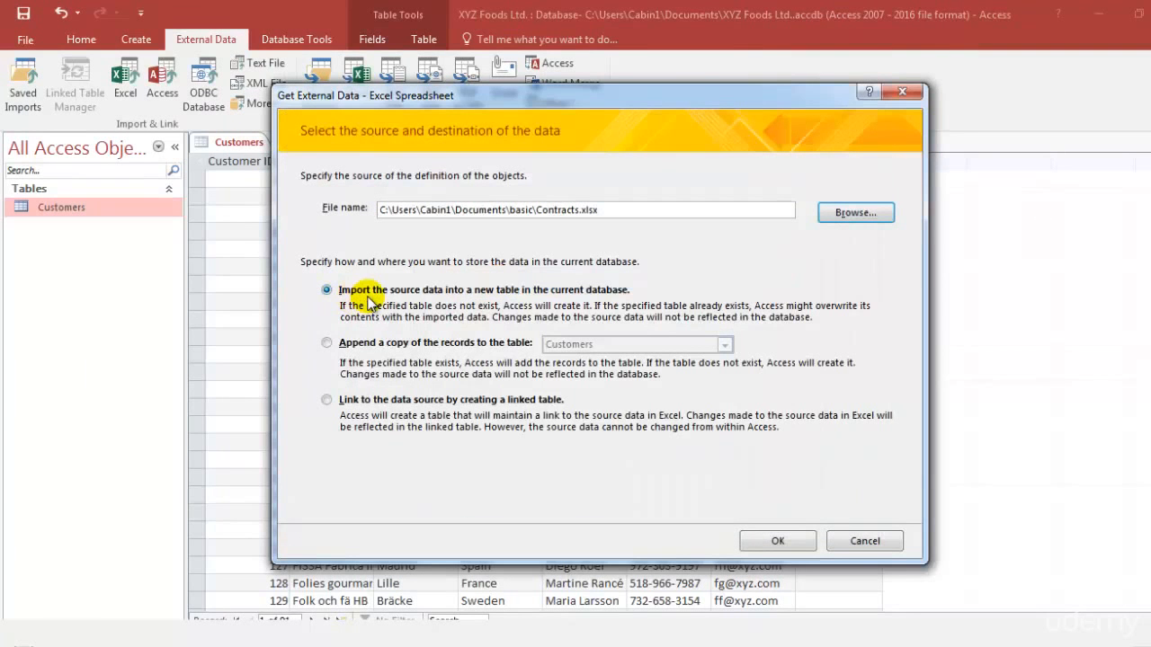
{"action": "left_click", "coordinate": [801, 540]}
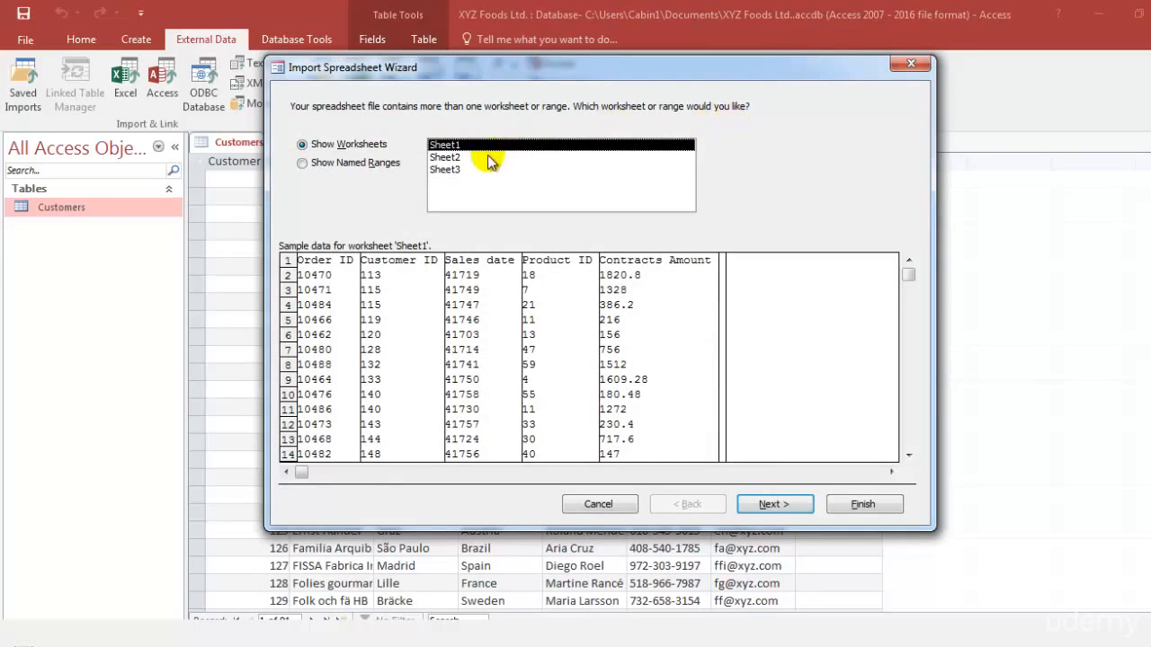
Step: Set up the import of Sheet1 with first-row column headings, default field options and Order ID as its own primary key
{"action": "left_click", "coordinate": [777, 505]}
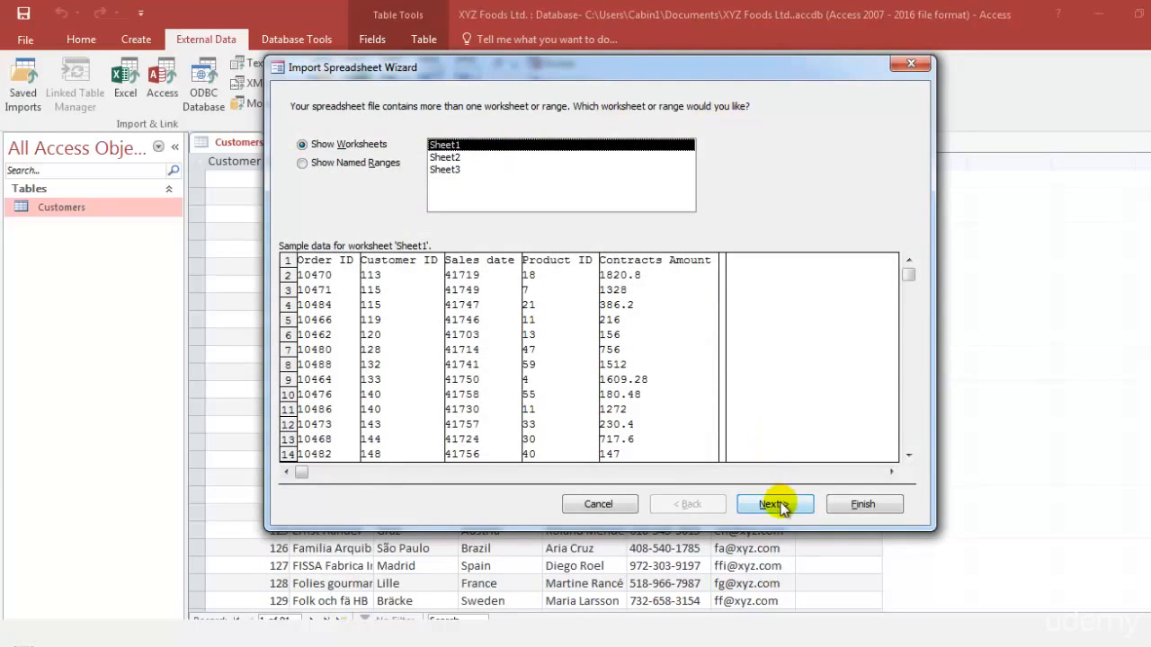
{"action": "key", "text": "Return"}
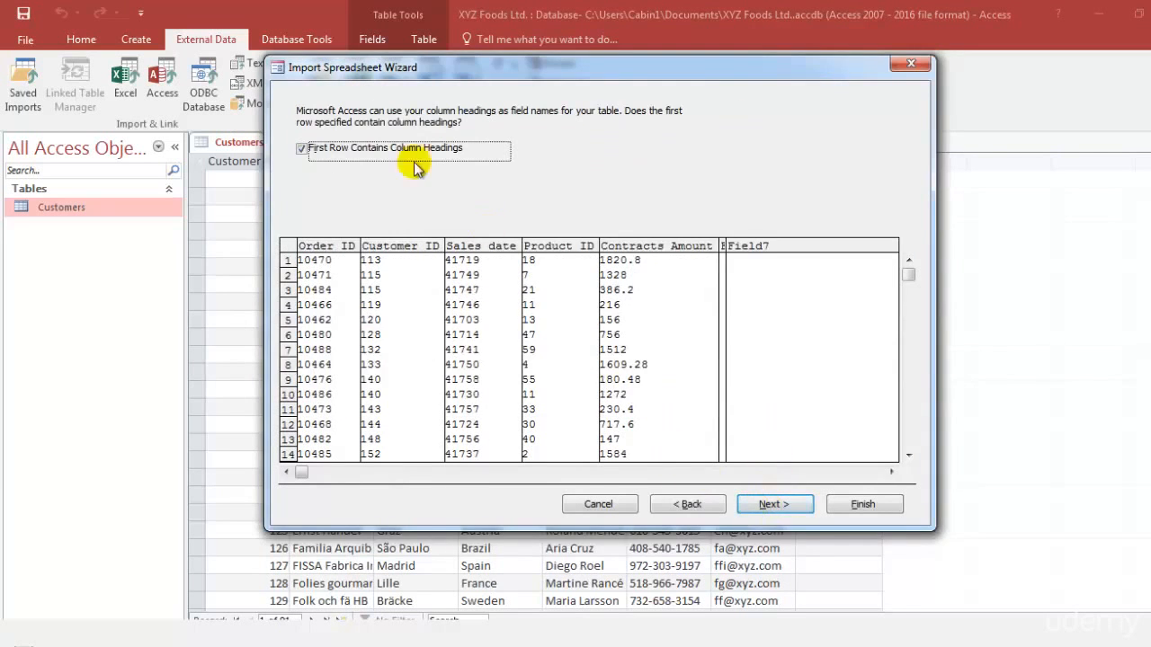
{"action": "left_click", "coordinate": [788, 505]}
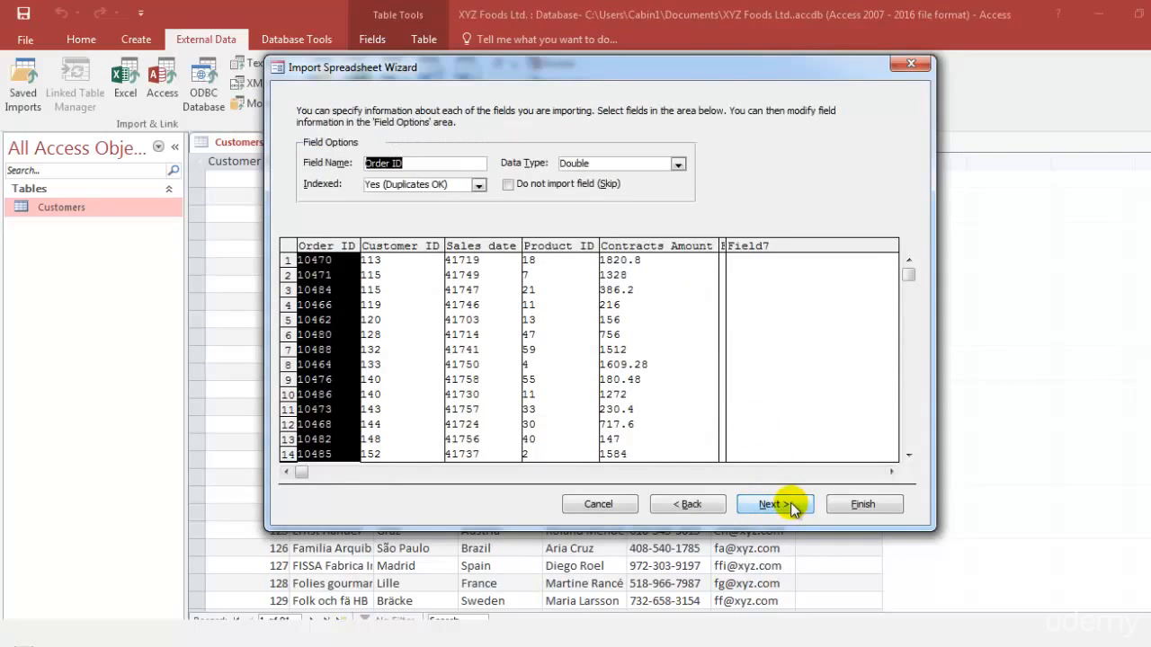
{"action": "left_click", "coordinate": [791, 502]}
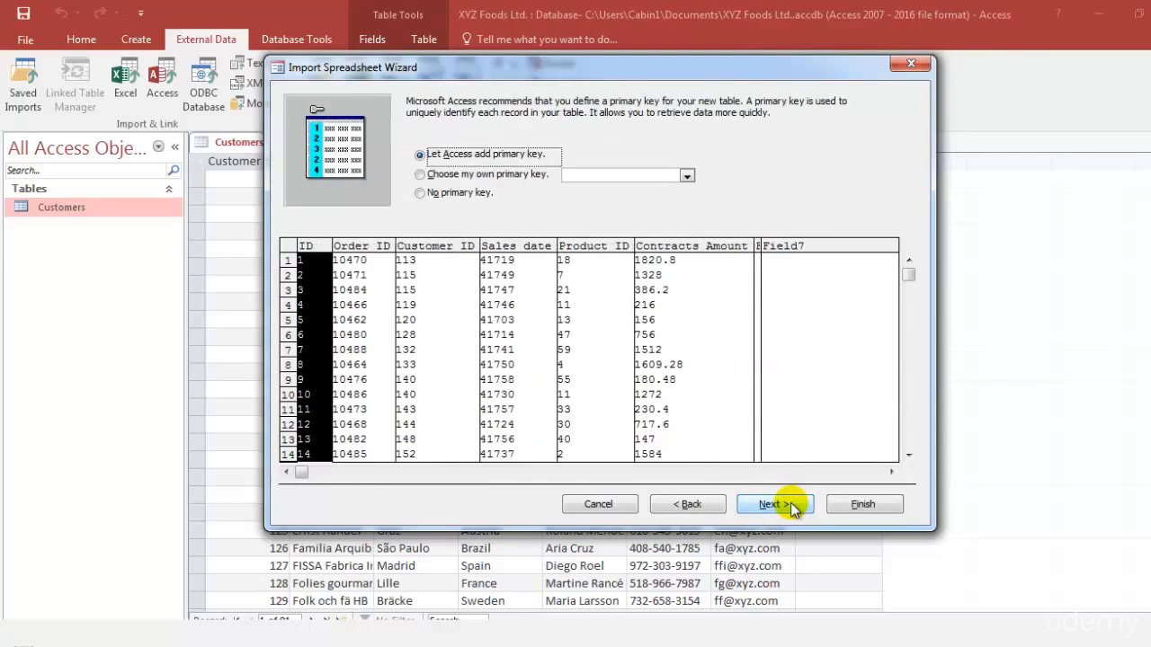
{"action": "left_click", "coordinate": [483, 176]}
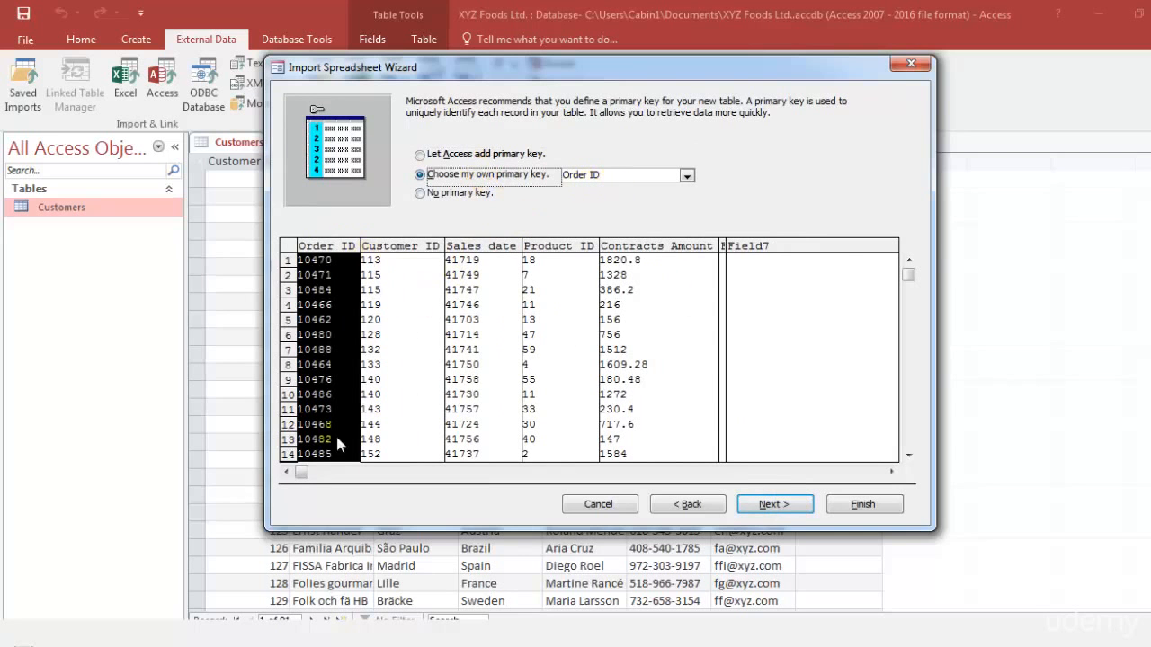
Step: Examine the Order ID, Customer ID, Sales date, Product ID and Contracts Amount columns of the Contracts workbook in Excel, and return to Access
{"action": "left_click", "coordinate": [257, 570]}
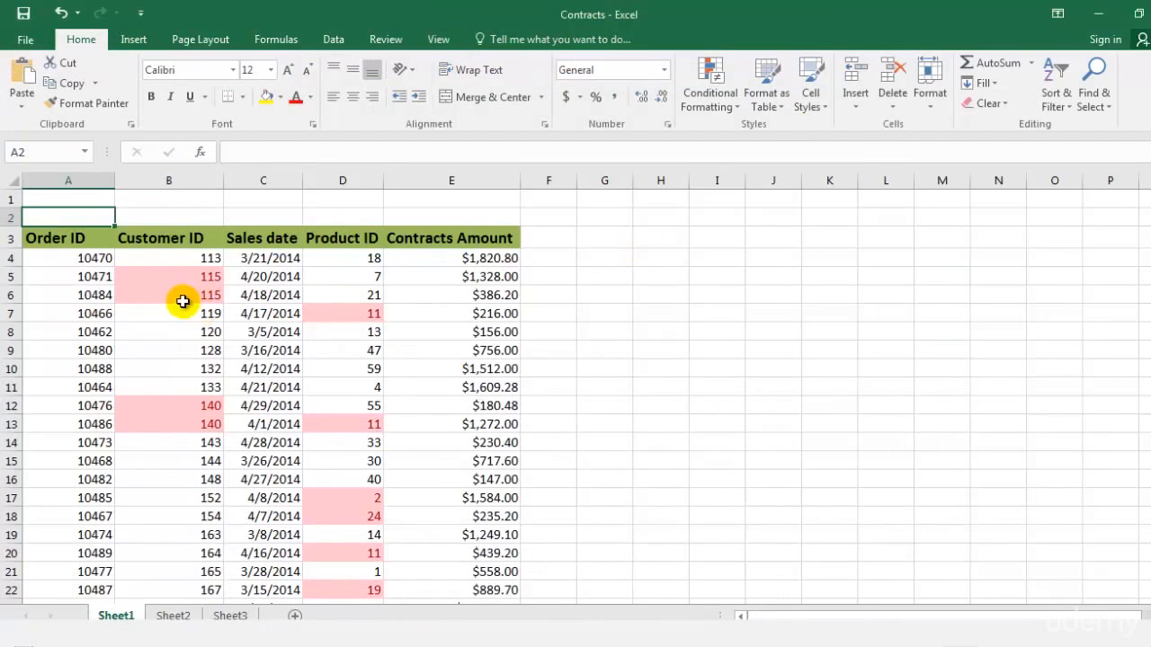
{"action": "left_click", "coordinate": [42, 276]}
{"action": "left_click", "coordinate": [60, 232]}
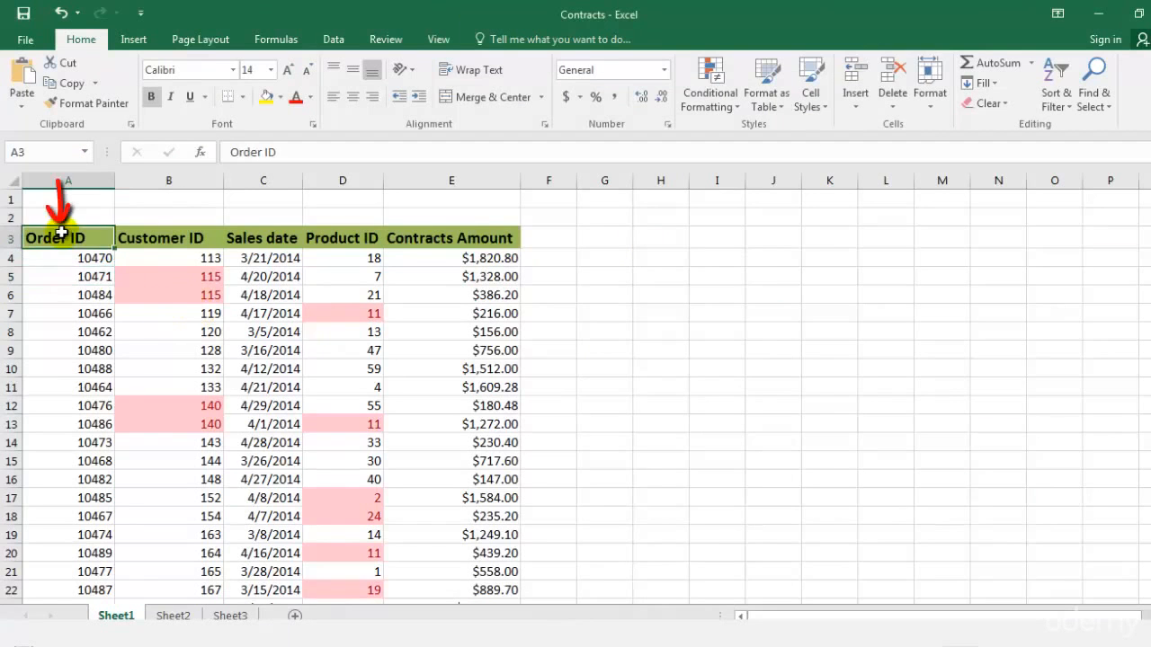
{"action": "left_click", "coordinate": [175, 239]}
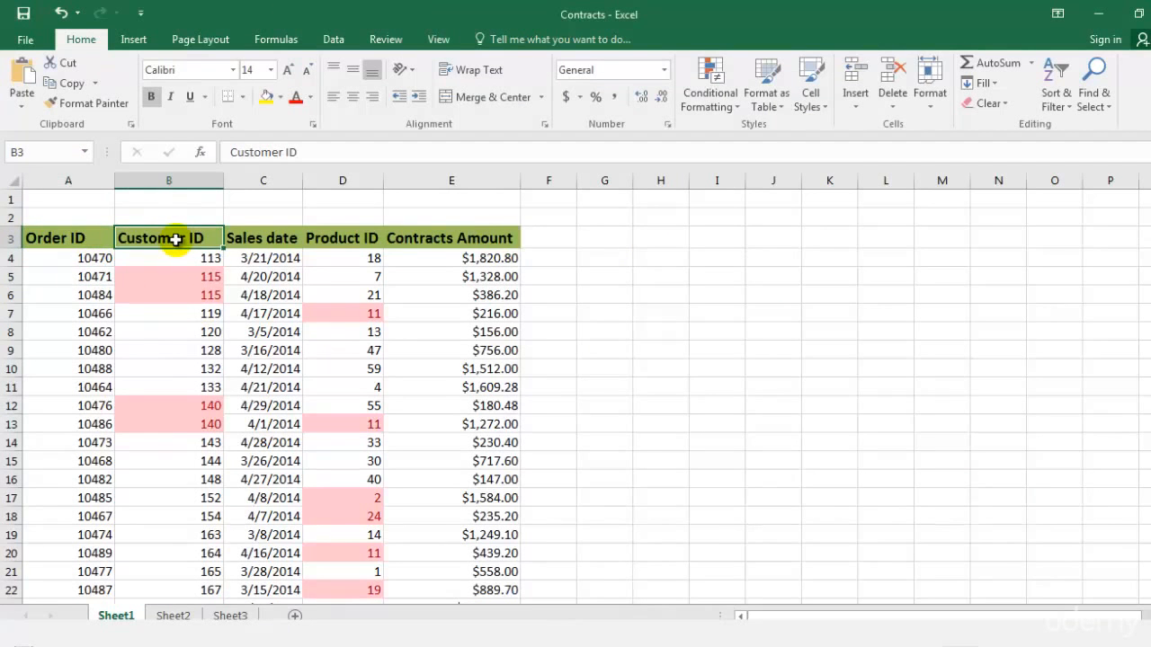
{"action": "left_click", "coordinate": [262, 241]}
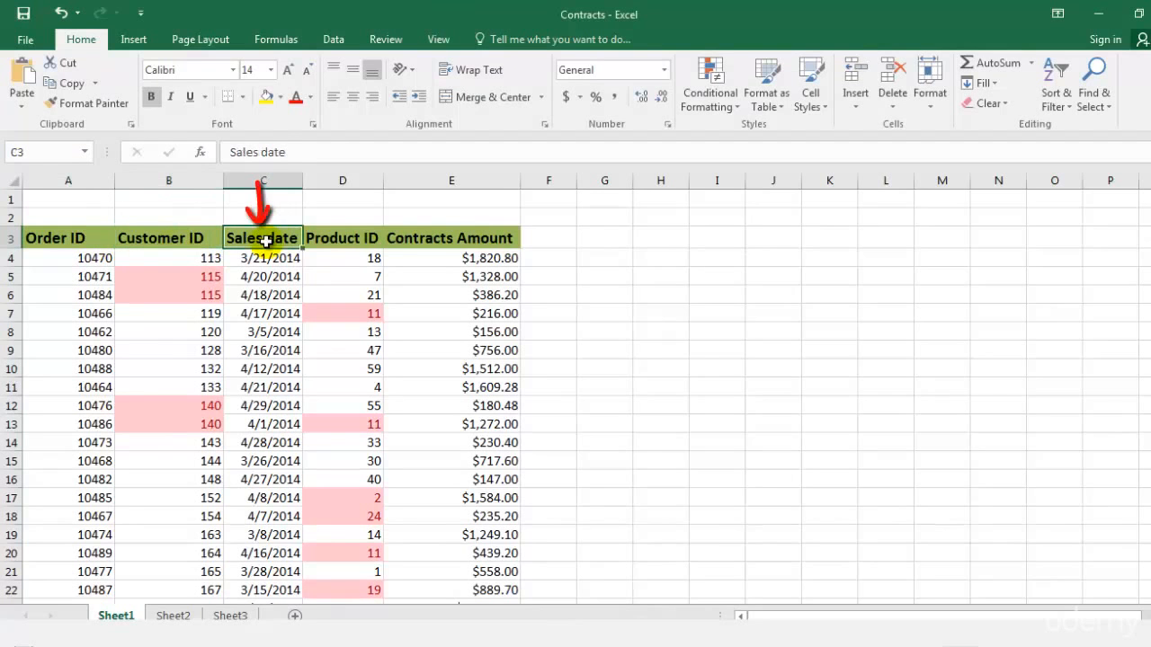
{"action": "left_click", "coordinate": [361, 237]}
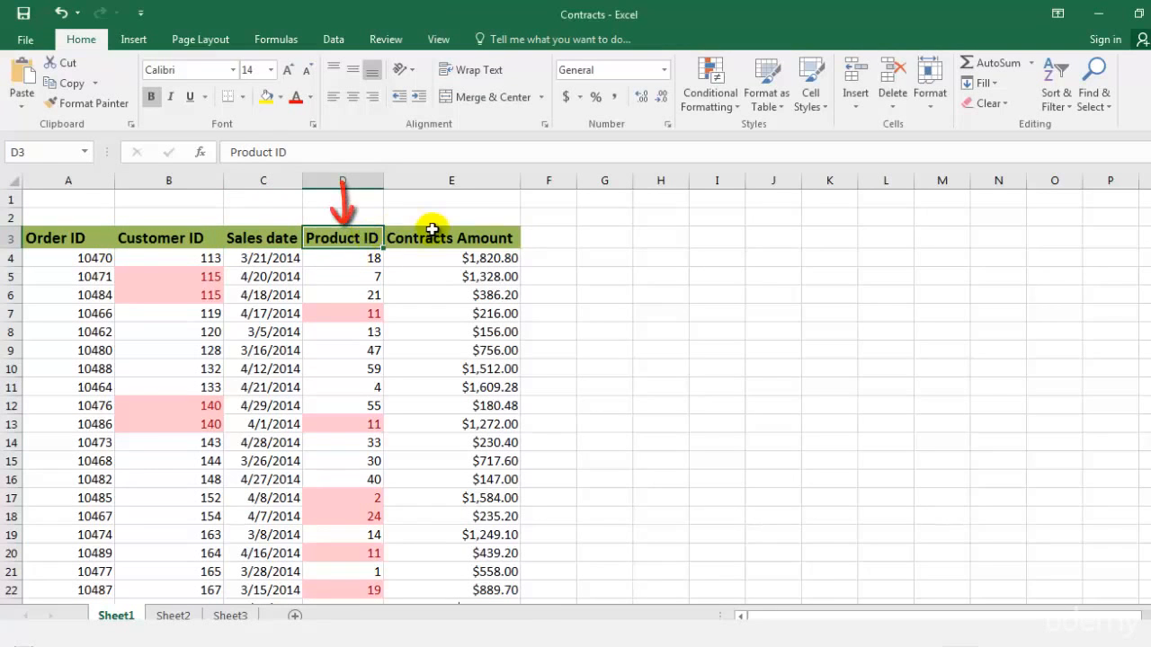
{"action": "left_click", "coordinate": [437, 237]}
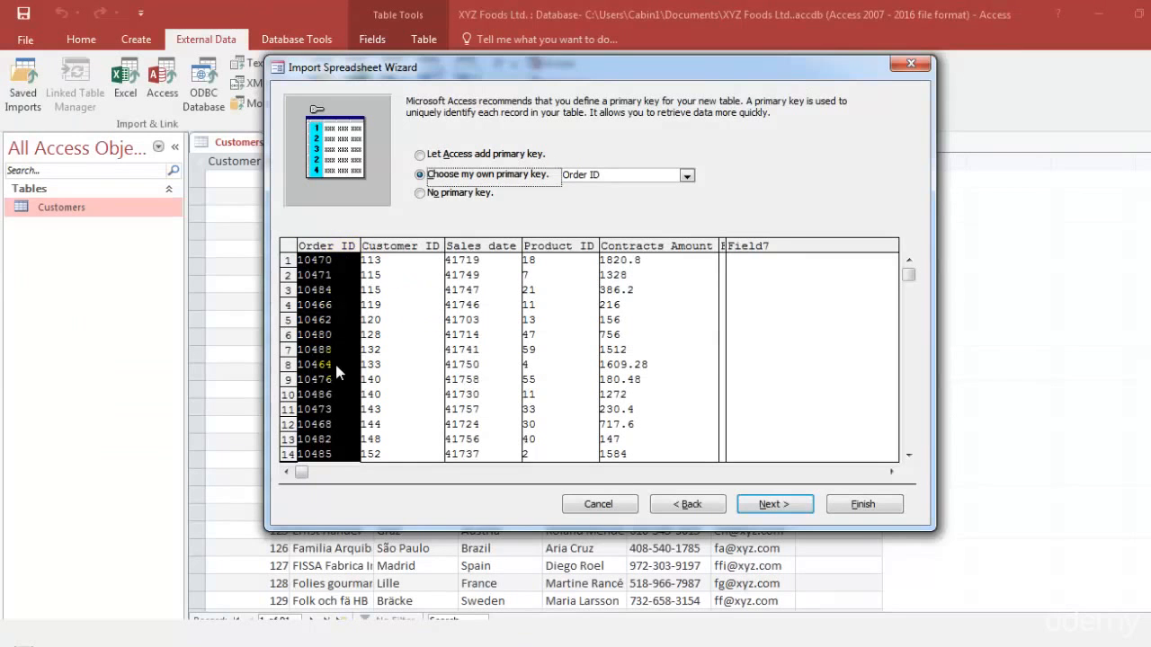
Step: Finish importing the data into a table named Contracts without saving the import steps
{"action": "left_click", "coordinate": [761, 505]}
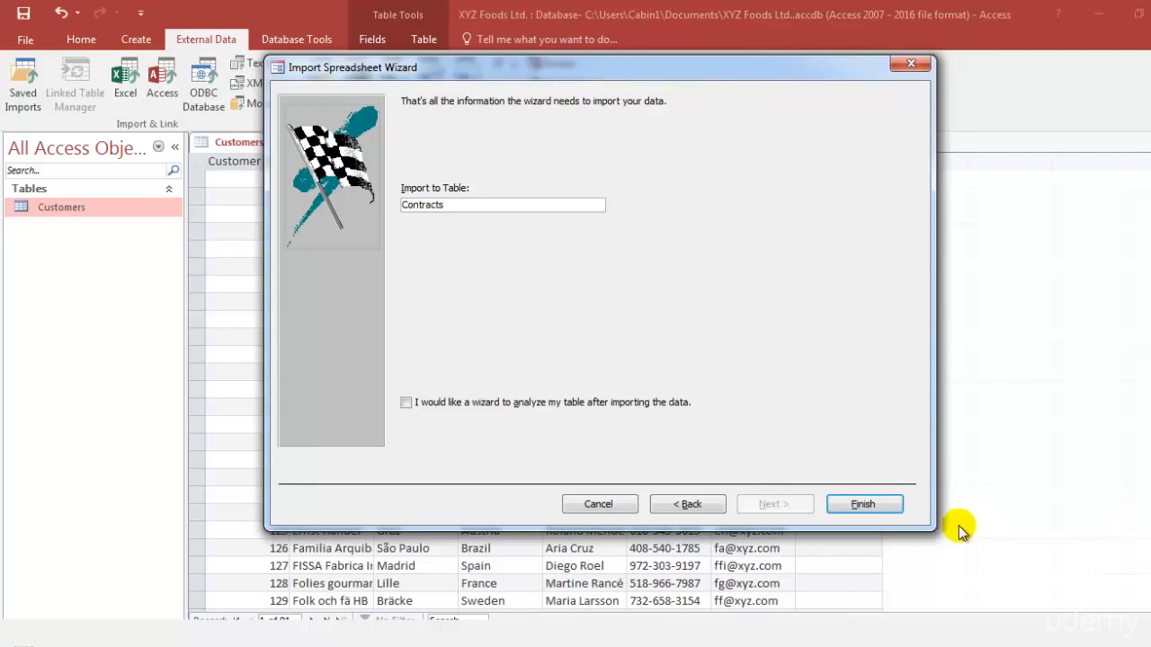
{"action": "left_click", "coordinate": [866, 504]}
{"action": "left_click", "coordinate": [865, 546]}
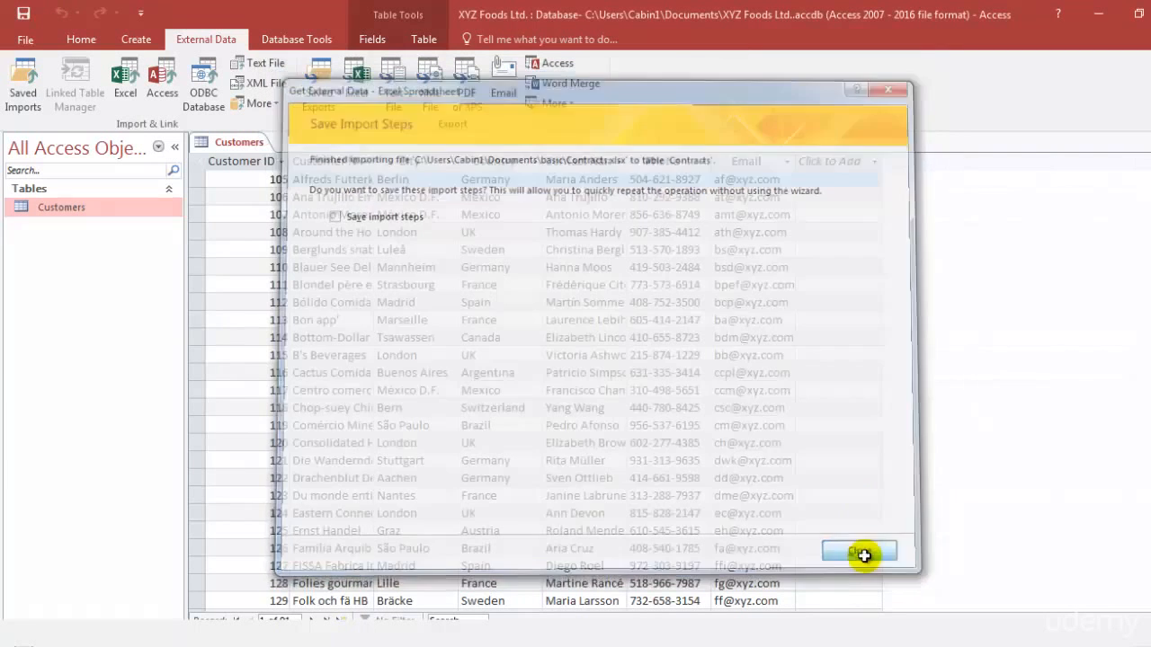
Step: Open the Contracts table and permanently delete its empty Field6 and Field7 columns
{"action": "double_click", "coordinate": [59, 206]}
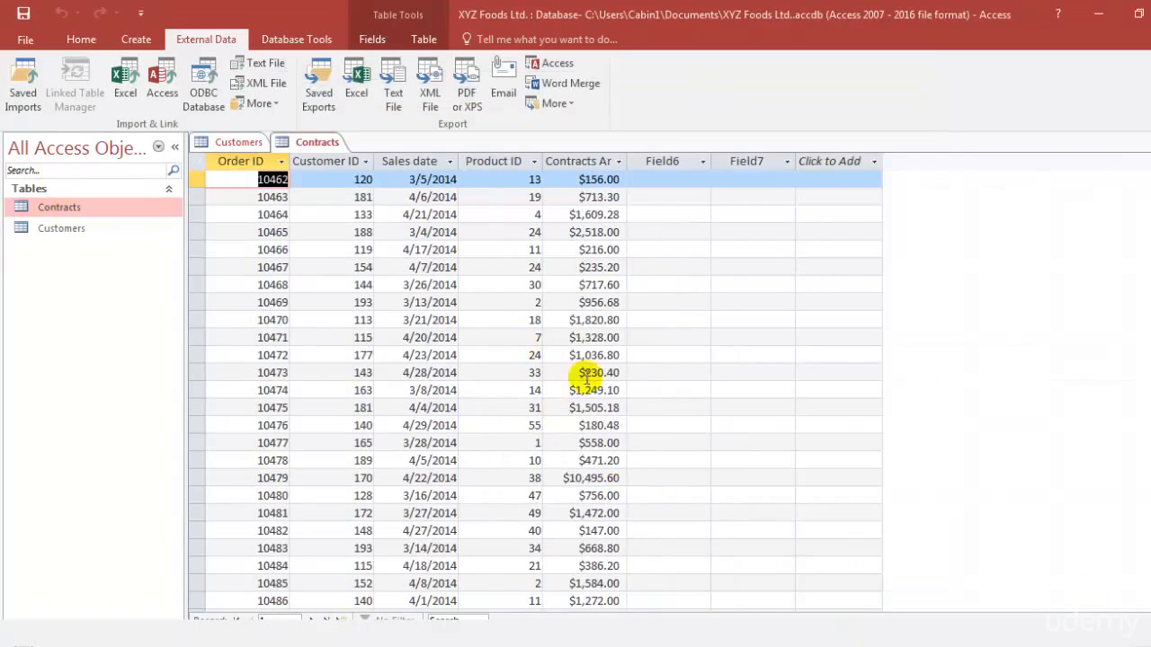
{"action": "left_click", "coordinate": [666, 160]}
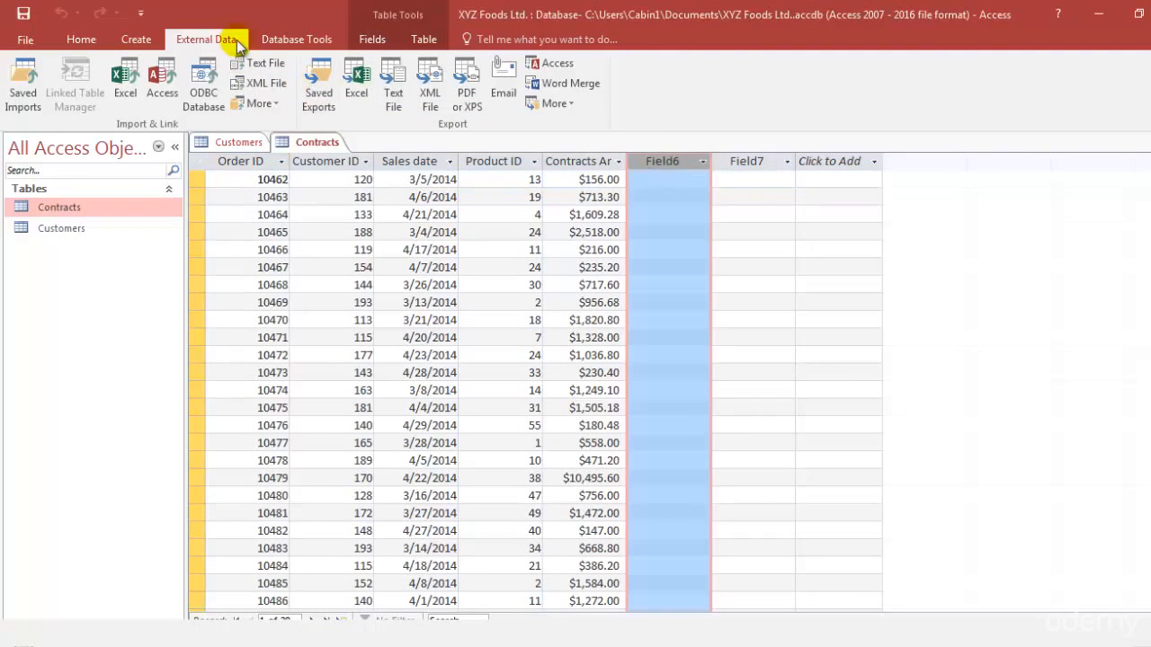
{"action": "left_click", "coordinate": [372, 38]}
{"action": "left_click", "coordinate": [278, 83]}
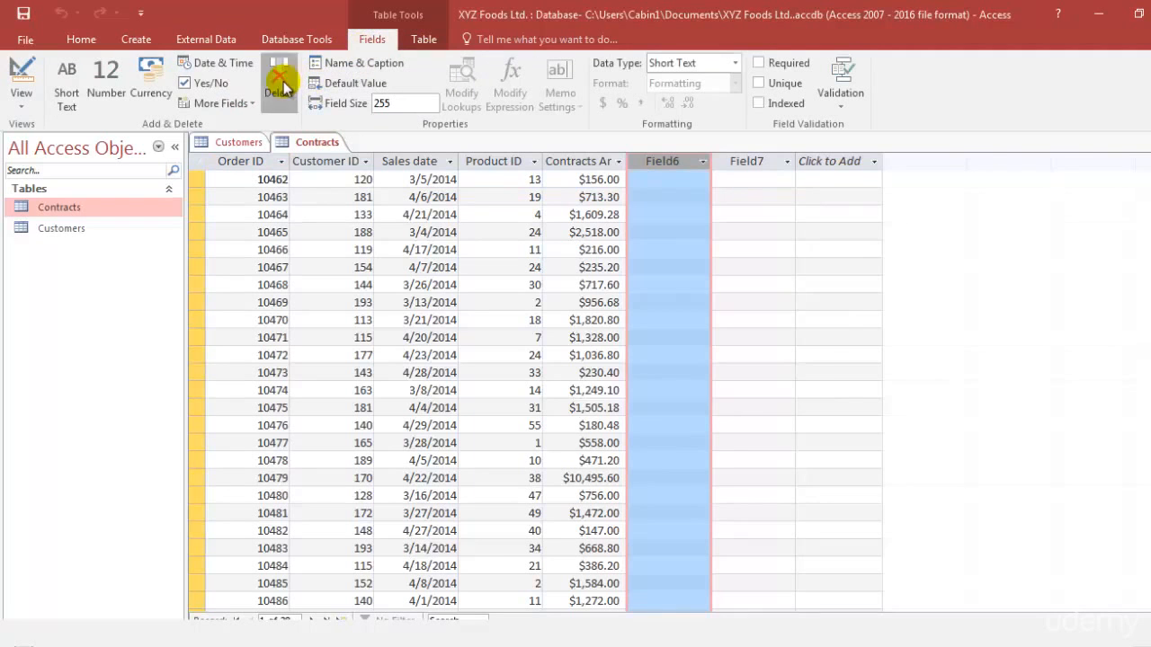
{"action": "left_click", "coordinate": [570, 385]}
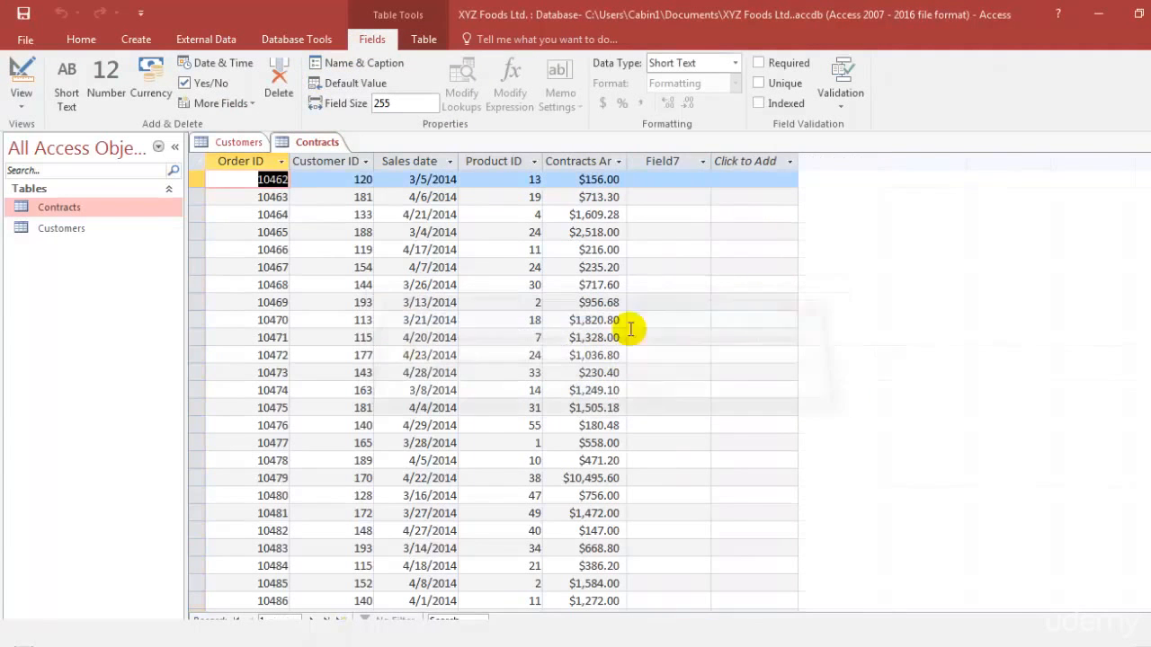
{"action": "left_click", "coordinate": [685, 160]}
{"action": "left_click", "coordinate": [277, 79]}
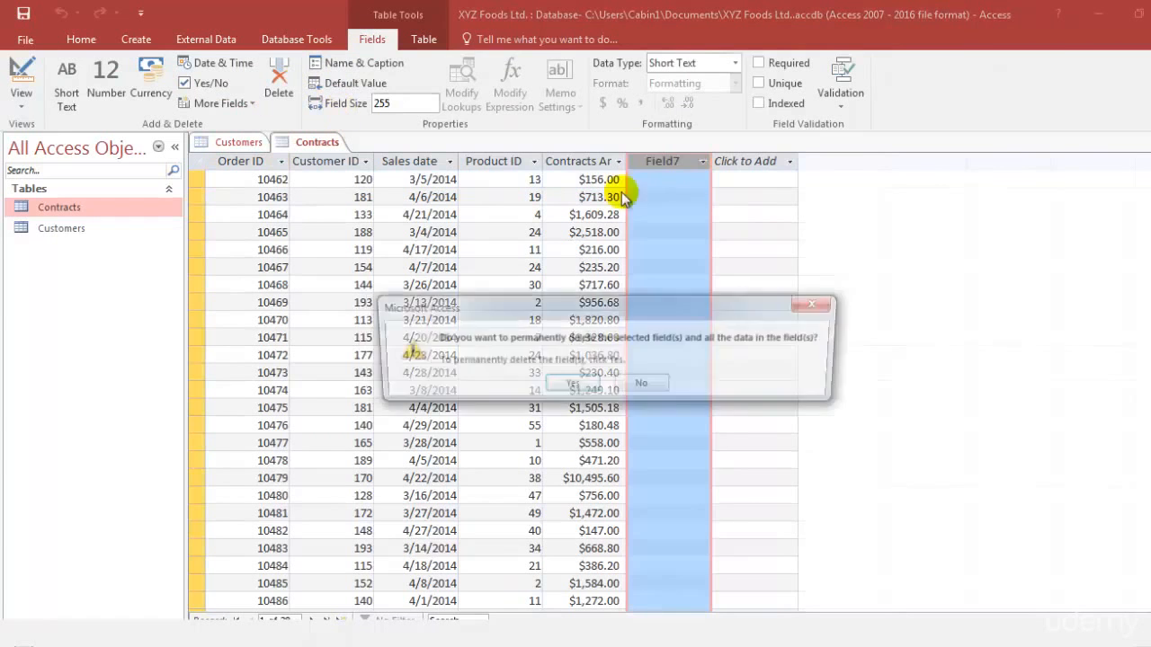
{"action": "left_click", "coordinate": [585, 385]}
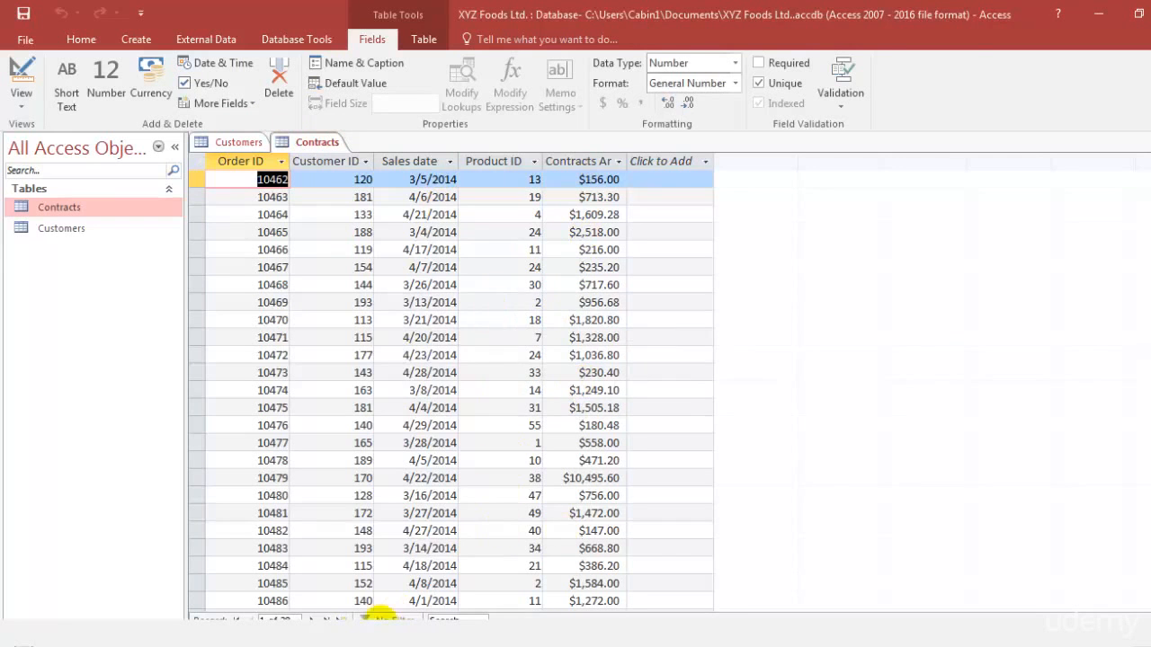
Step: Compare the Order ID values in the Contracts workbook in Excel with those in the Access Contracts table
{"action": "key", "text": "alt+Tab"}
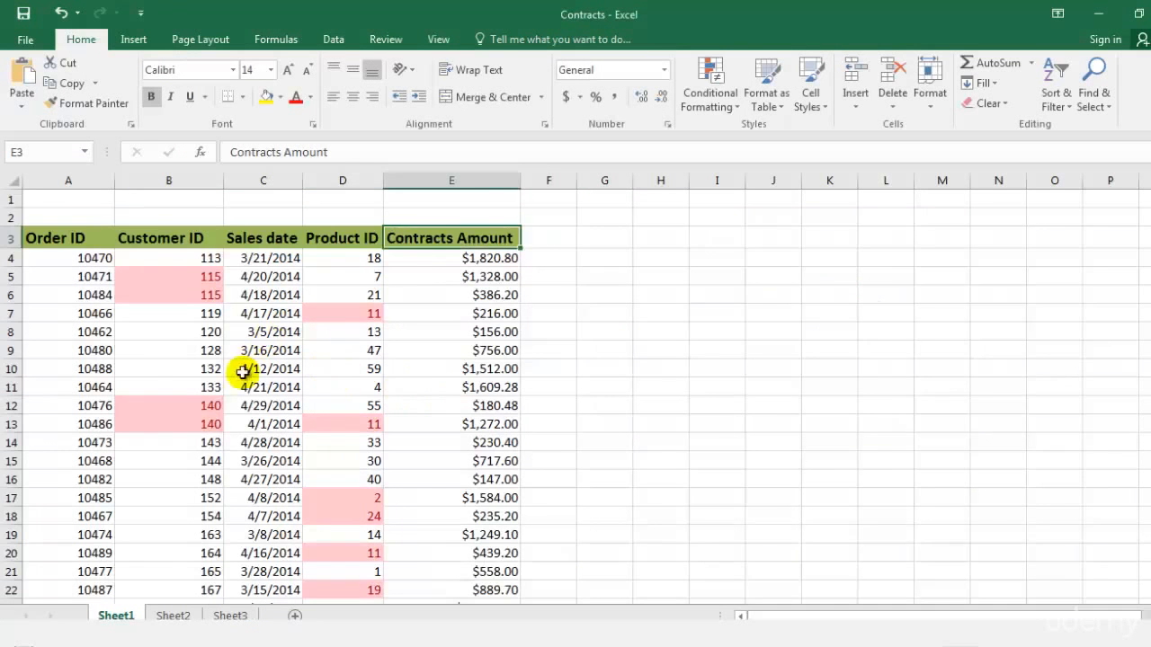
{"action": "scroll", "coordinate": [234, 364], "scroll_direction": "down", "scroll_amount": 4}
{"action": "scroll", "coordinate": [174, 340], "scroll_direction": "up", "scroll_amount": 4}
{"action": "left_click_drag", "start_coordinate": [82, 257], "coordinate": [90, 568]}
{"action": "key", "text": "alt+Tab"}
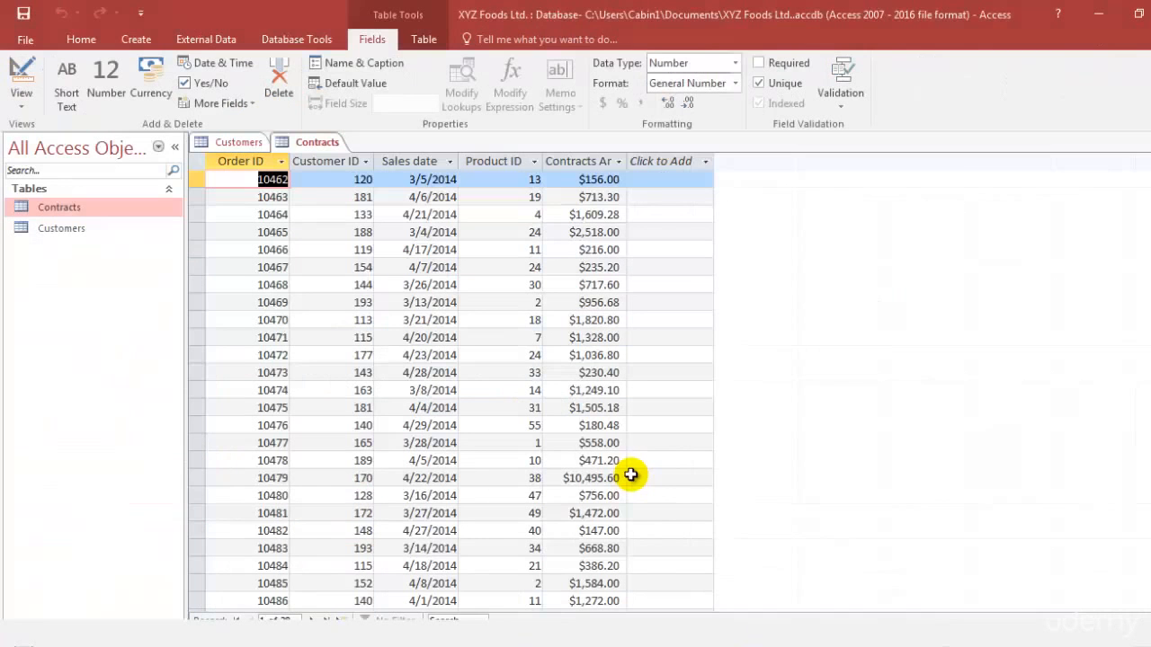
{"action": "left_click", "coordinate": [227, 198]}
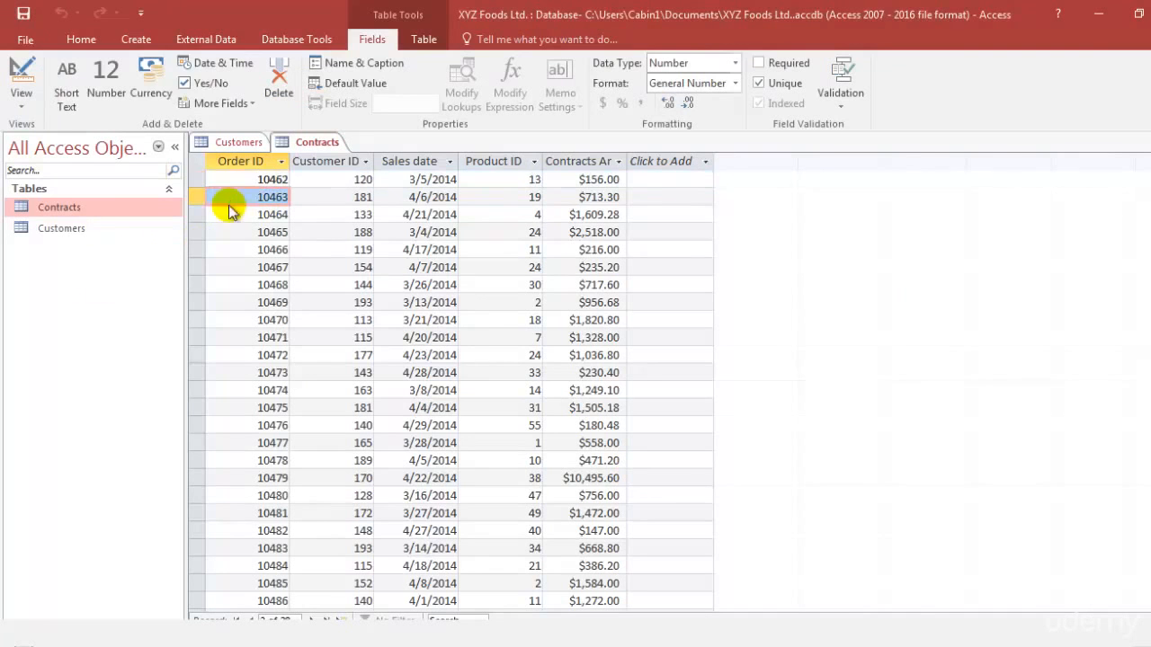
Step: Start an Excel import into a new table, using Invoices.xlsx from the basic folder as the source
{"action": "left_click", "coordinate": [220, 45]}
{"action": "left_click", "coordinate": [125, 79]}
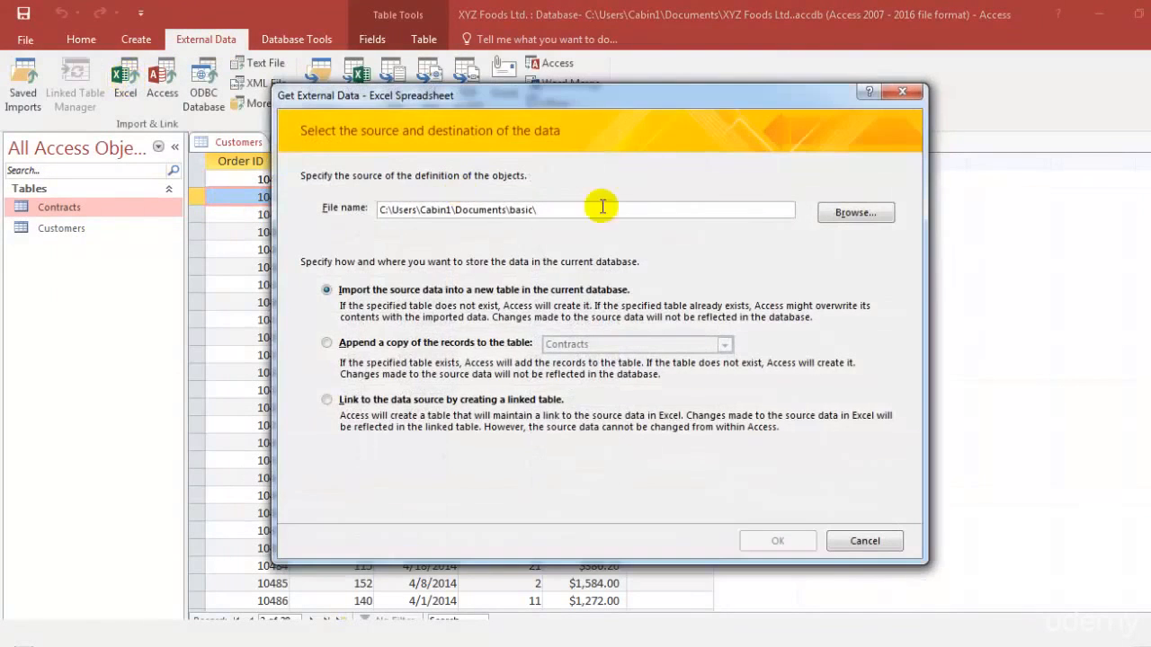
{"action": "left_click", "coordinate": [855, 212]}
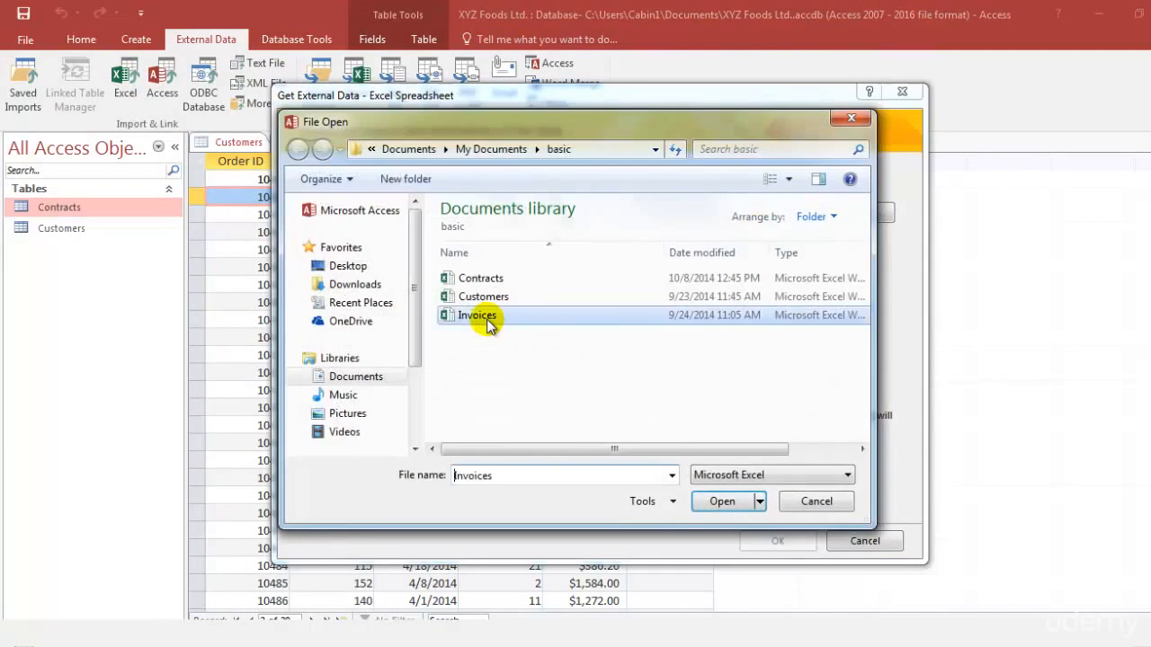
{"action": "double_click", "coordinate": [489, 321]}
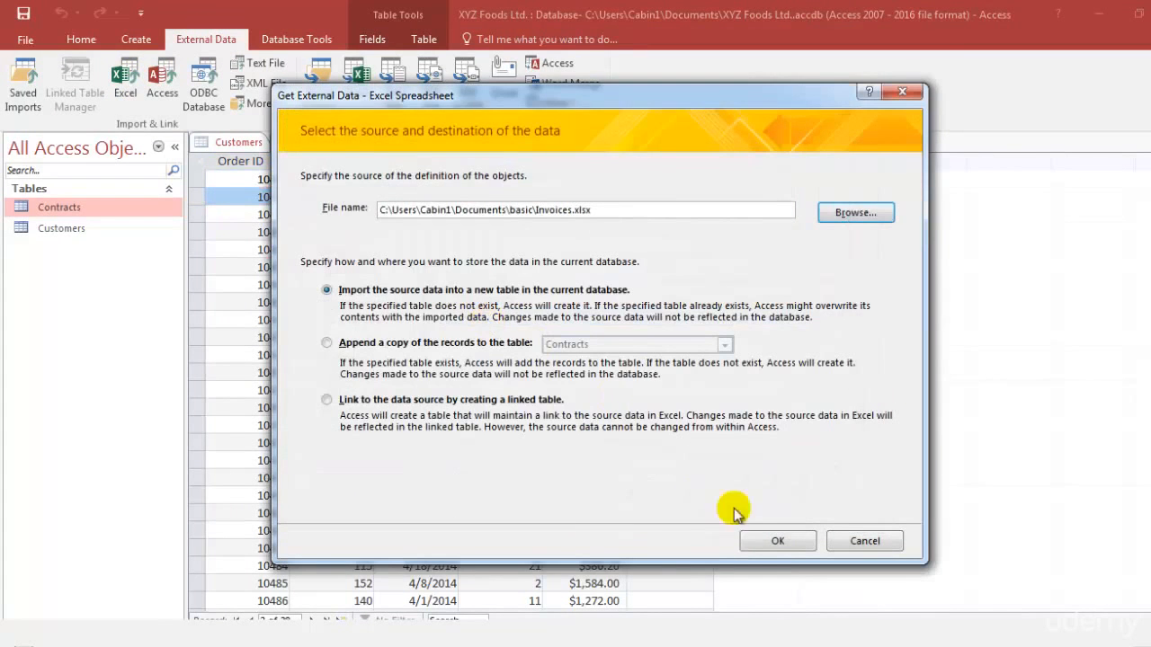
{"action": "left_click", "coordinate": [778, 542]}
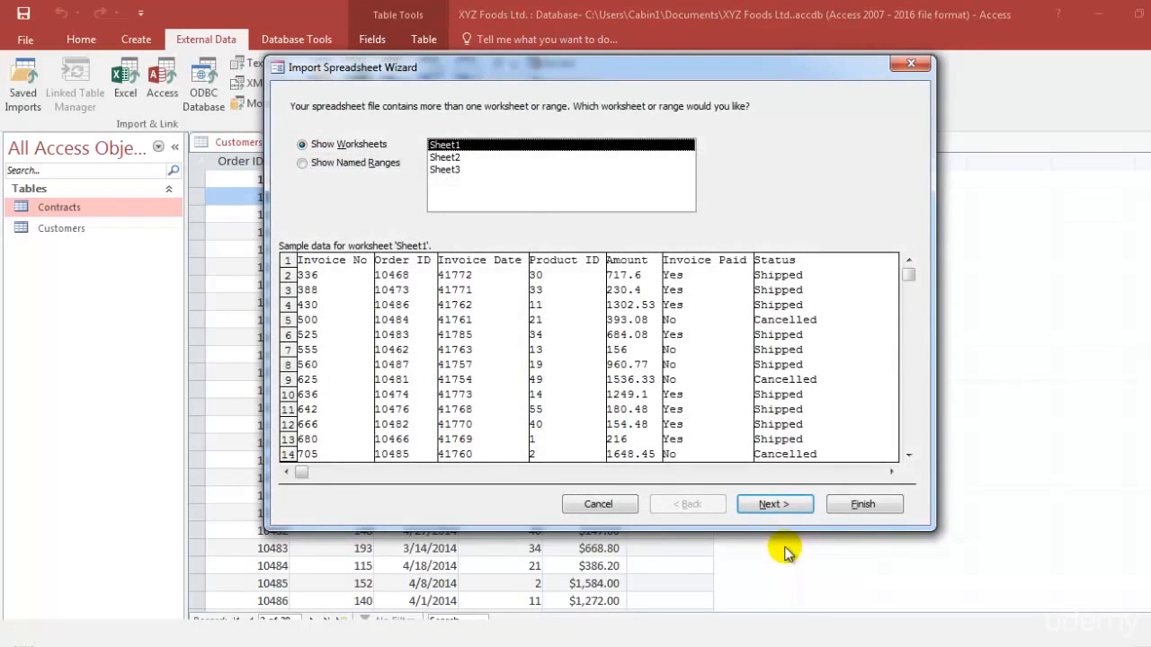
Step: Set up the import of Sheet1 with first-row column headings, default field options and Invoice No as its own primary key
{"action": "left_click", "coordinate": [776, 505]}
{"action": "left_click", "coordinate": [775, 505]}
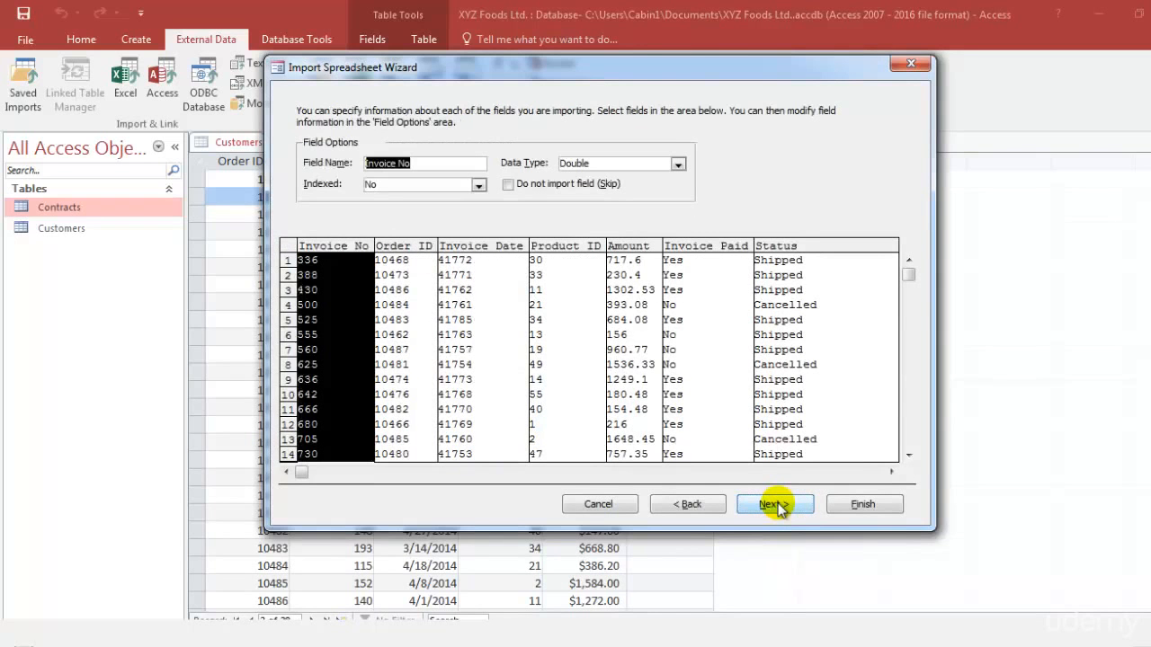
{"action": "left_click", "coordinate": [776, 505]}
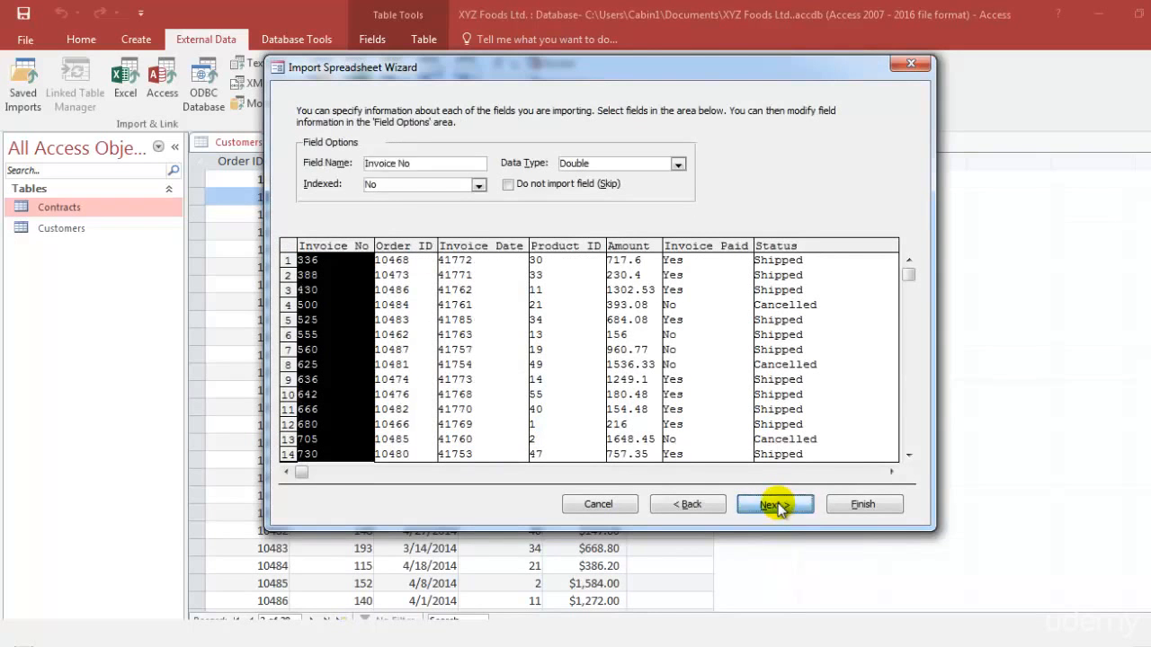
{"action": "left_click", "coordinate": [514, 176]}
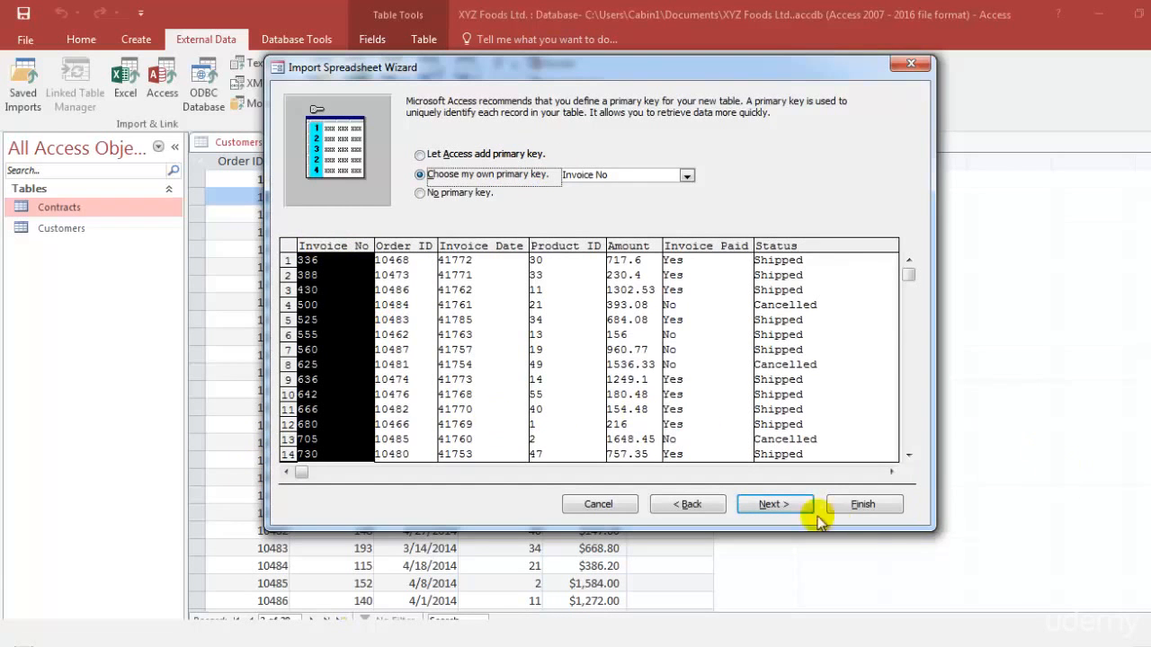
{"action": "left_click", "coordinate": [775, 504]}
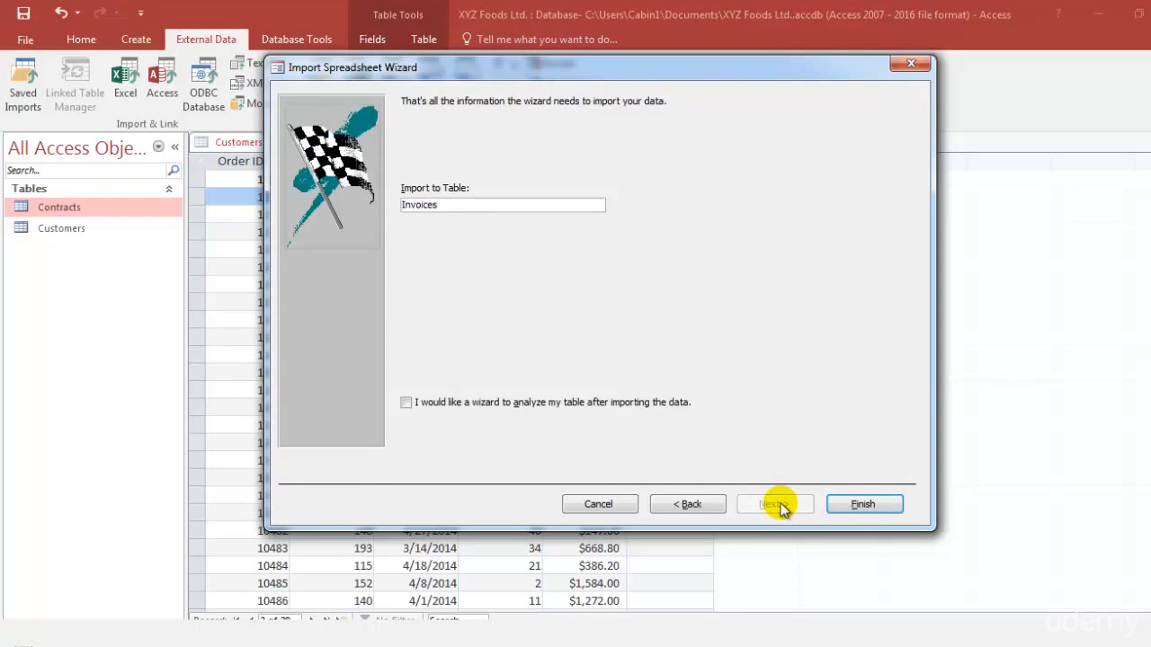
Step: Finish importing into a table named Invoices without saving the import steps, and open the table
{"action": "left_click", "coordinate": [850, 505]}
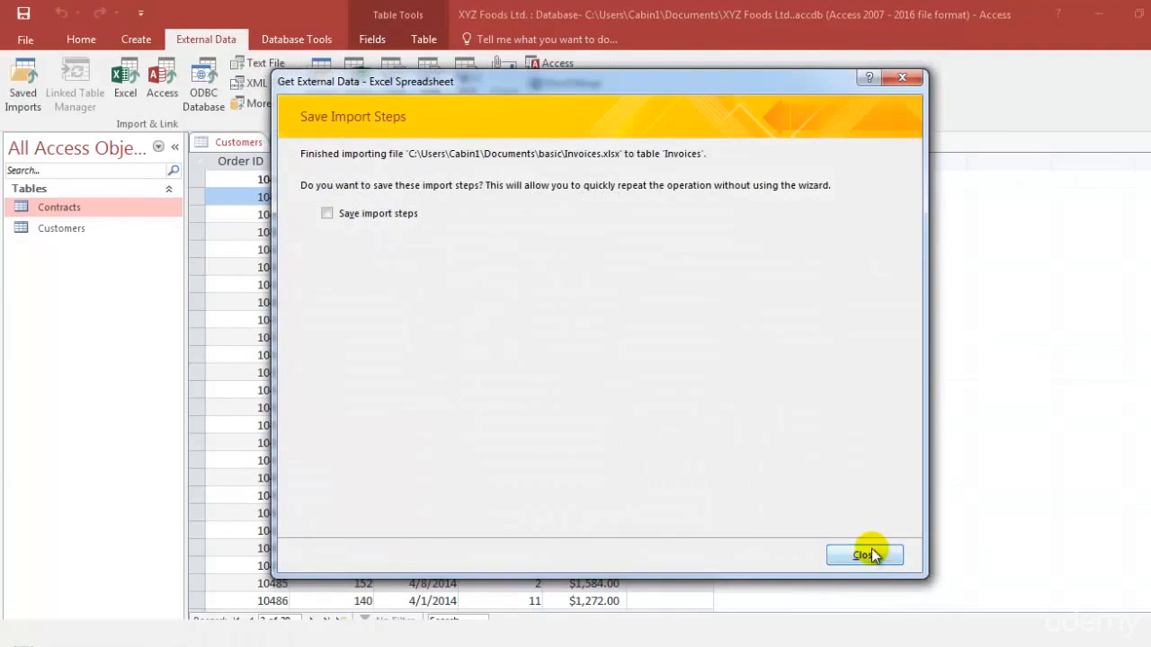
{"action": "left_click", "coordinate": [872, 552]}
{"action": "double_click", "coordinate": [79, 251]}
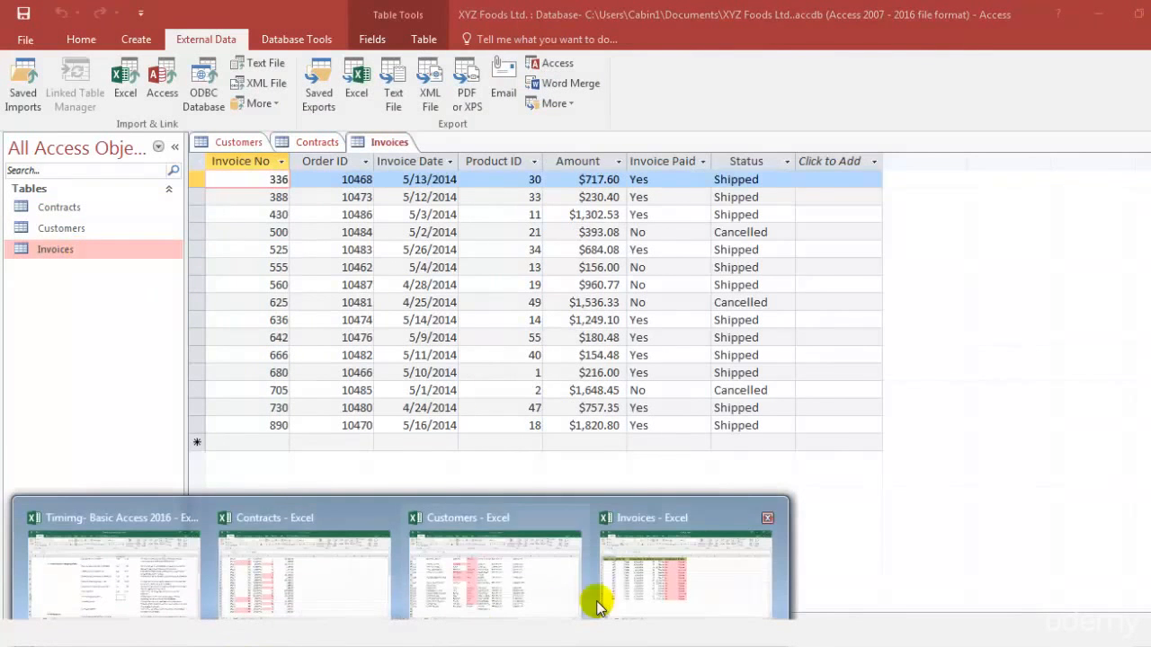
Step: Compare the records and Invoice No values in the Invoices workbook in Excel with the Access Invoices table
{"action": "left_click", "coordinate": [642, 586]}
{"action": "left_click", "coordinate": [122, 519]}
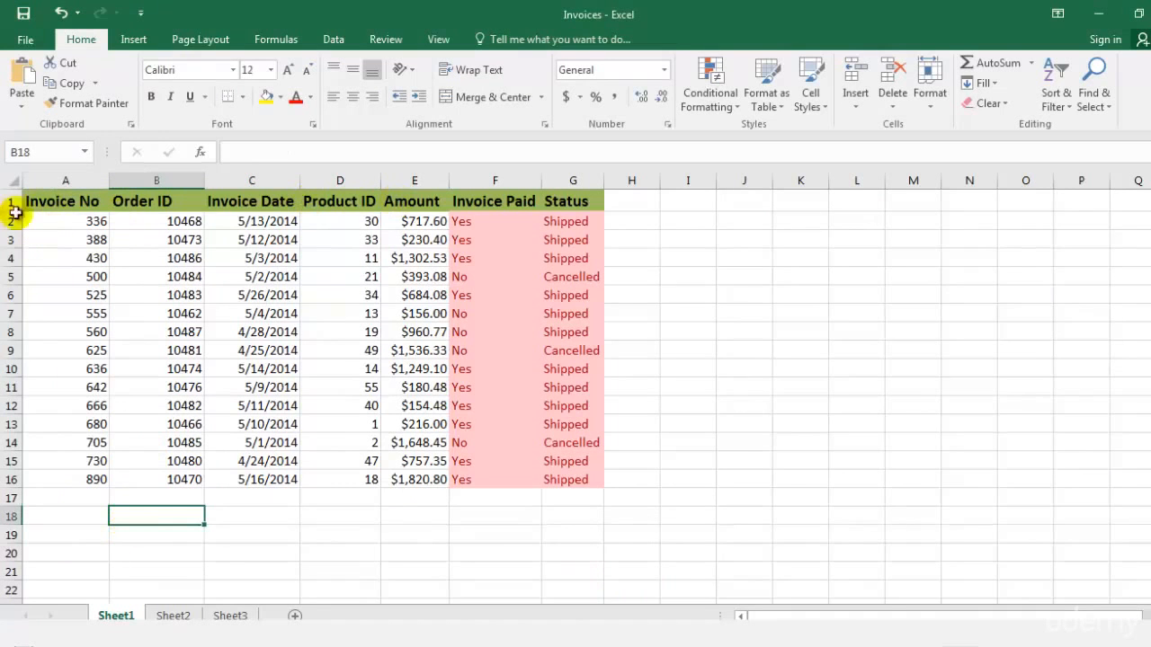
{"action": "key", "text": "alt+Tab"}
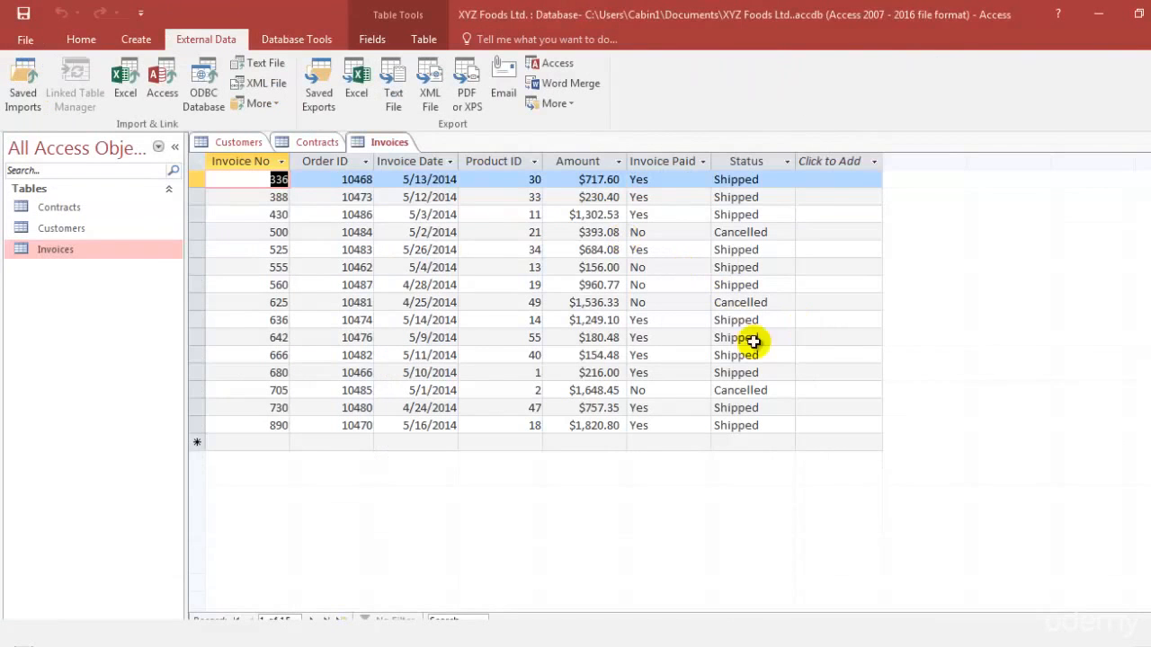
{"action": "key", "text": "alt+Tab"}
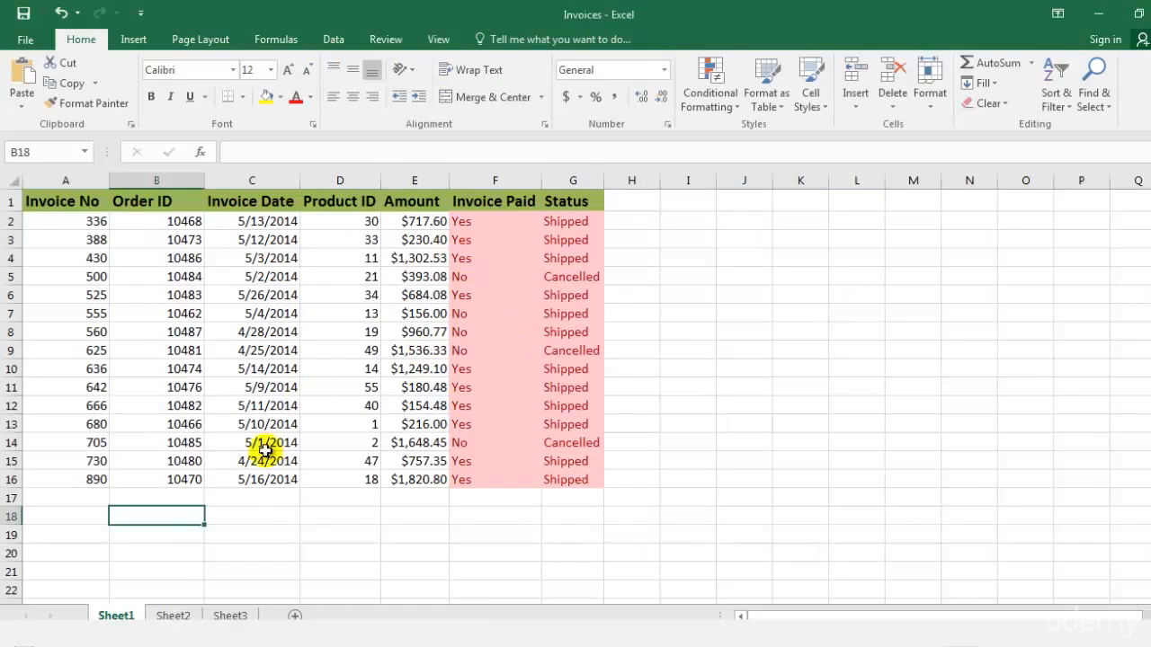
{"action": "key", "text": "alt+Tab"}
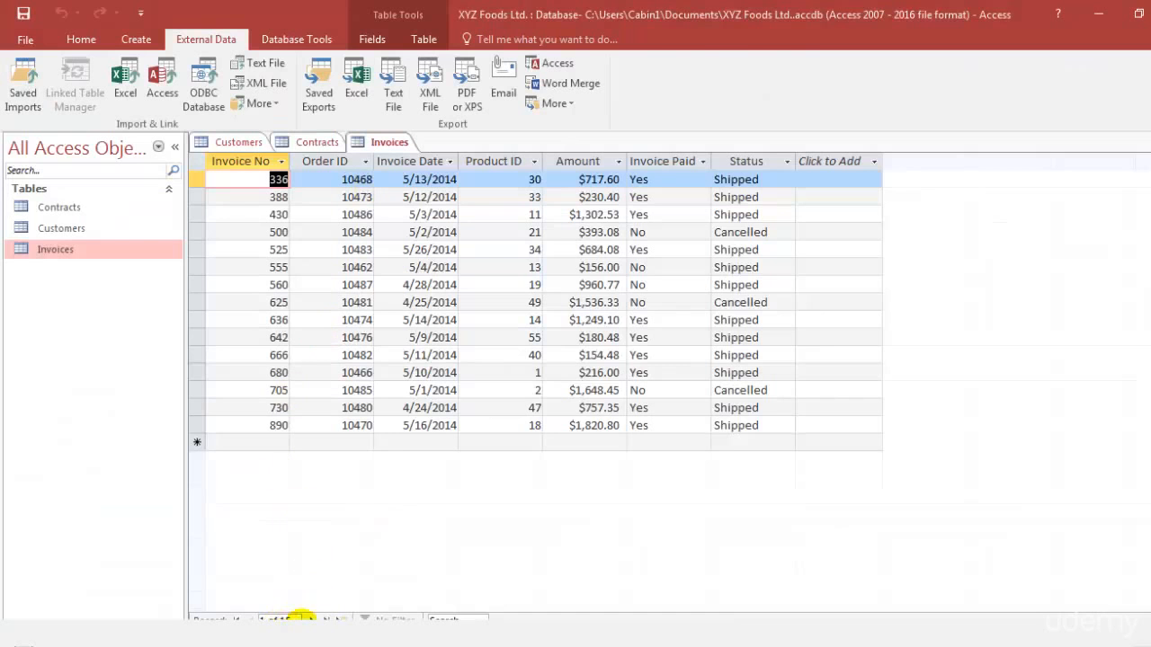
{"action": "key", "text": "alt+Tab"}
{"action": "left_click_drag", "start_coordinate": [95, 216], "coordinate": [94, 483]}
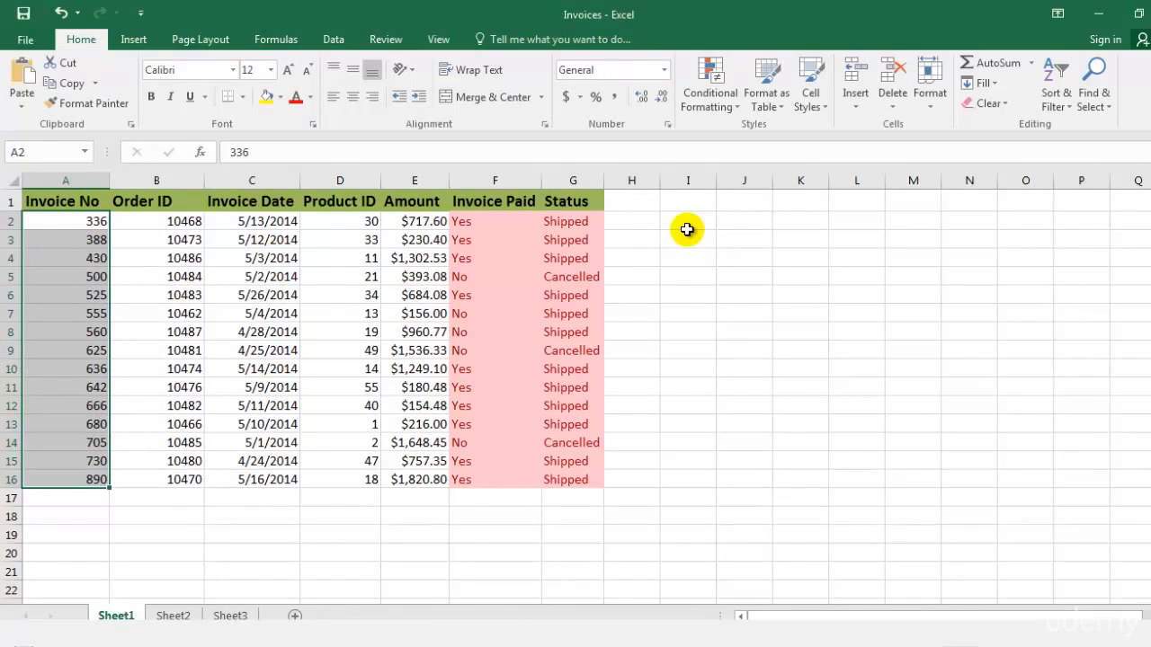
{"action": "key", "text": "alt+Tab"}
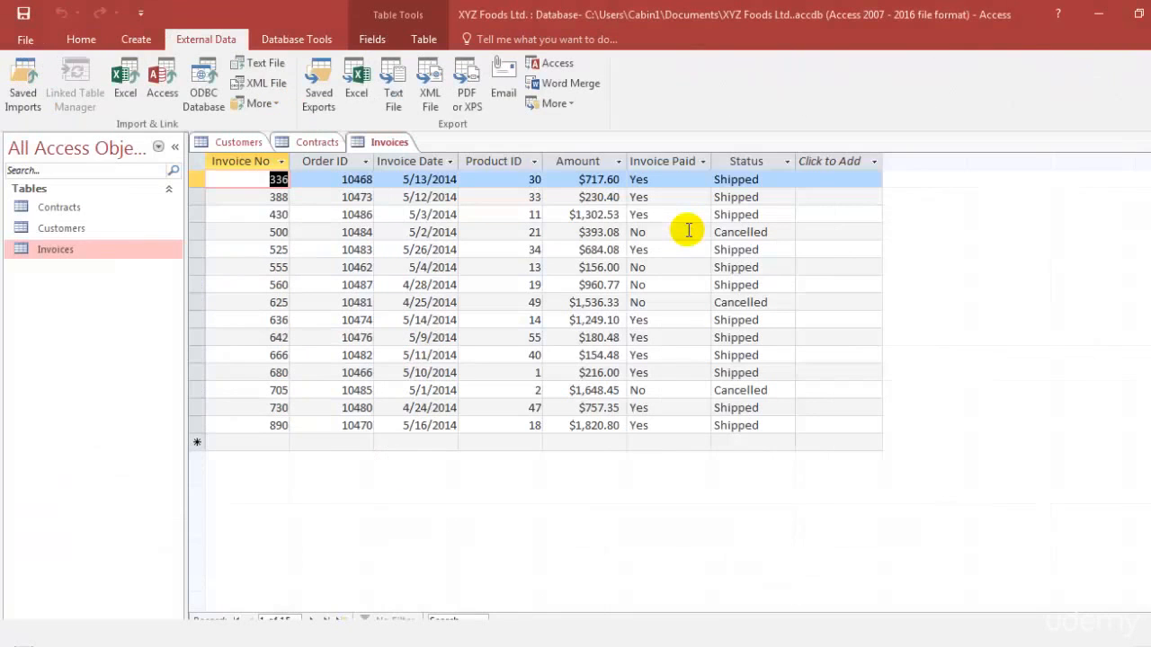